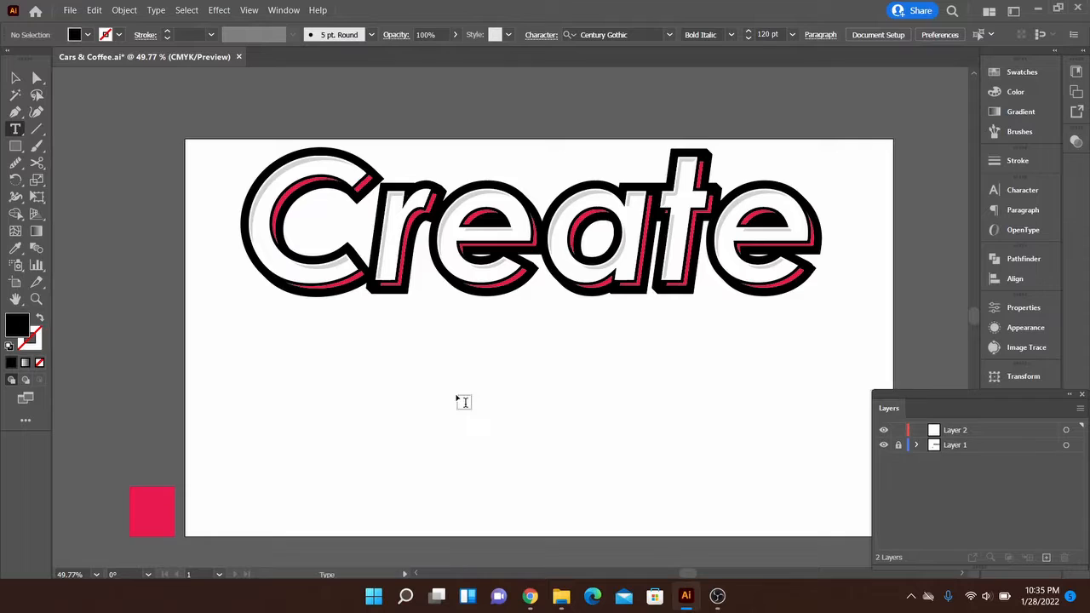
- Add the text "Create" below the finished sample lettering and enlarge it to about 316 pt, matching the sample's width
click(458, 397)
text(Cr)
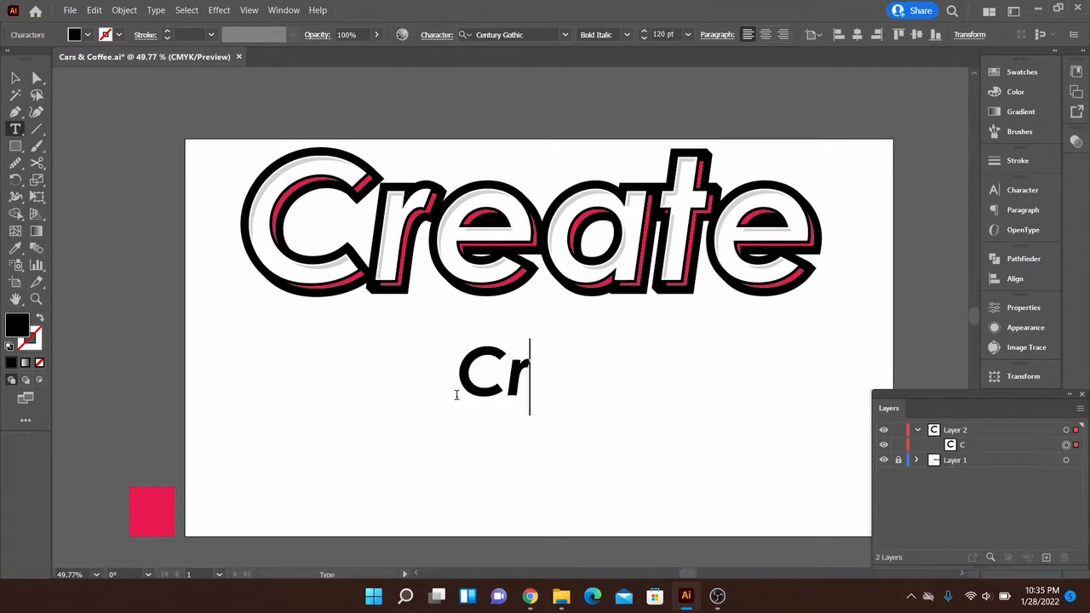
text(eate)
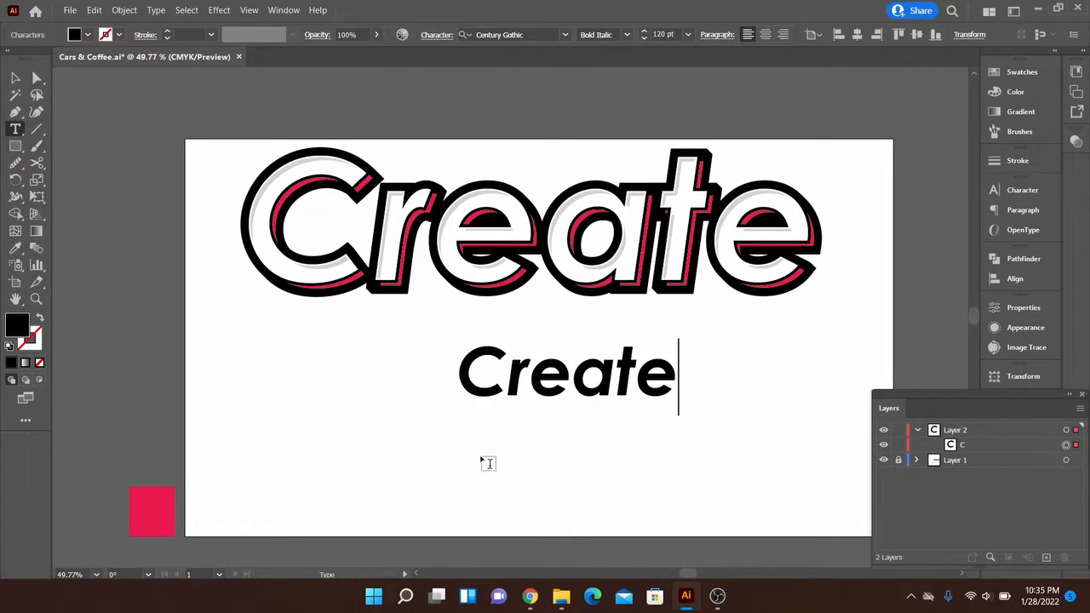
click(488, 465)
key(v)
drag(522, 405, 501, 435)
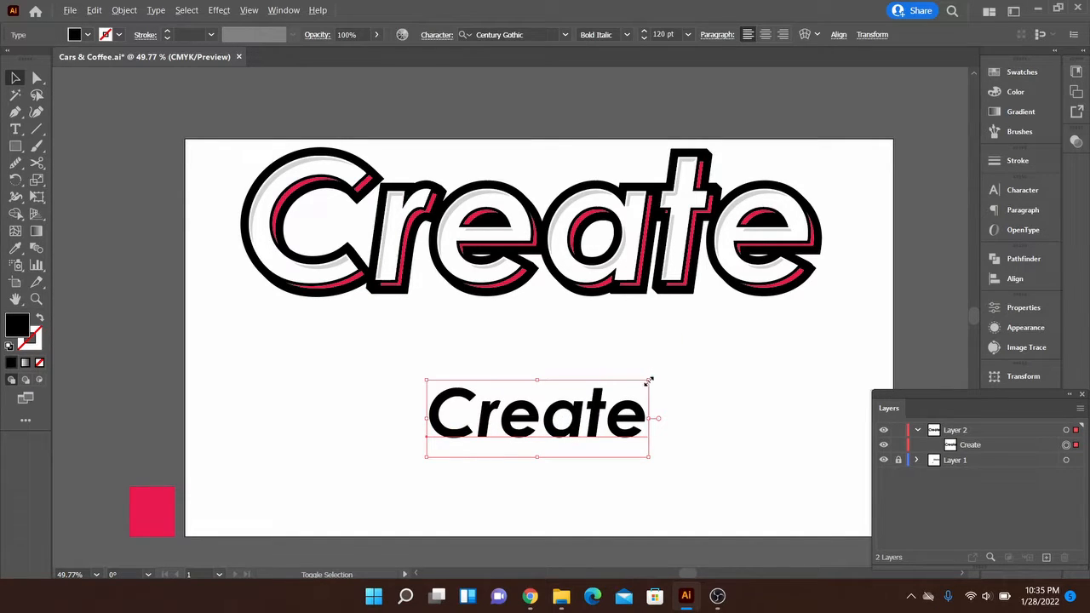
drag(649, 381, 901, 318)
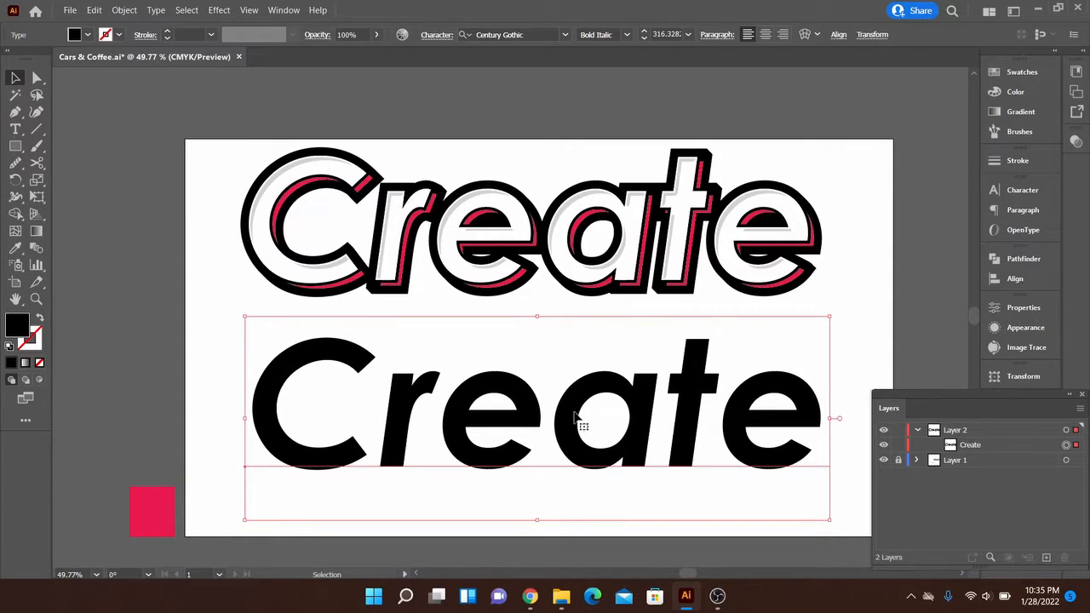
- Convert the new "Create" text to outlines and paste a copy of it directly behind
right_click(582, 407)
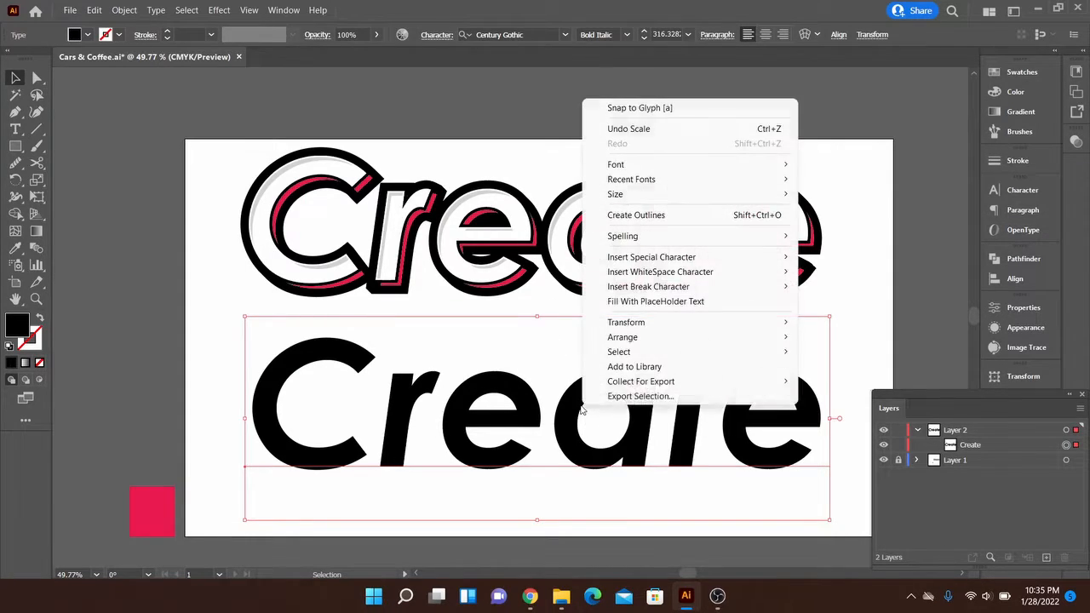
click(651, 218)
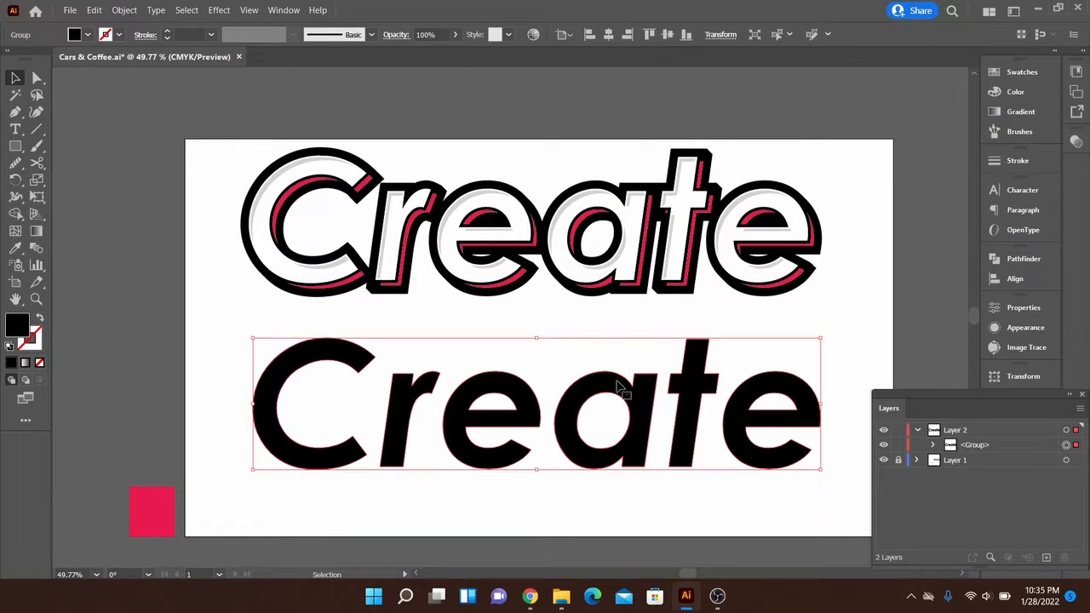
key(a)
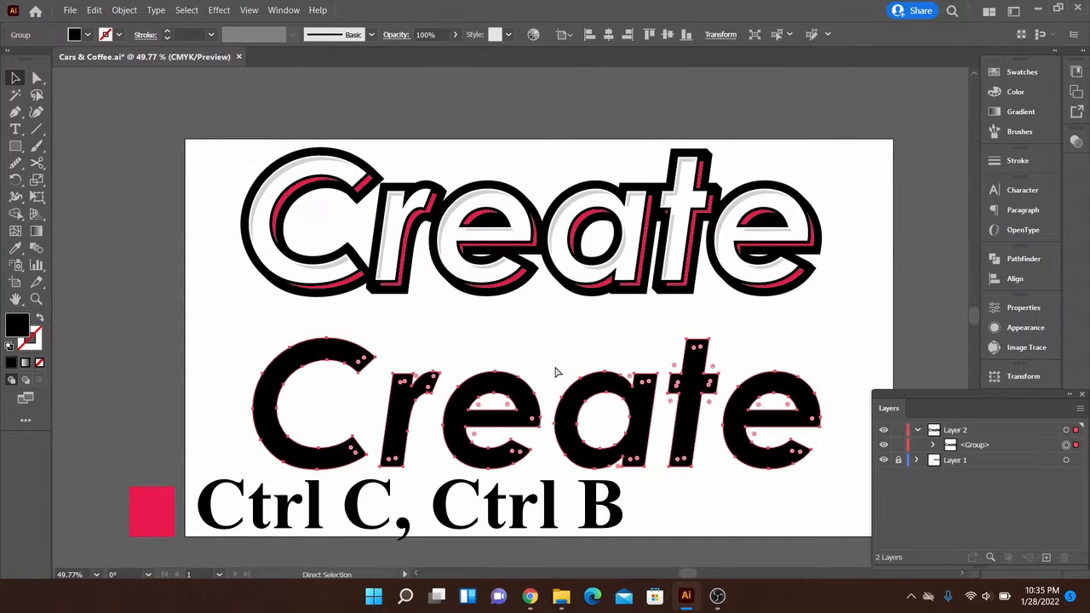
key(ctrl+c)
key(ctrl+b)
key(v)
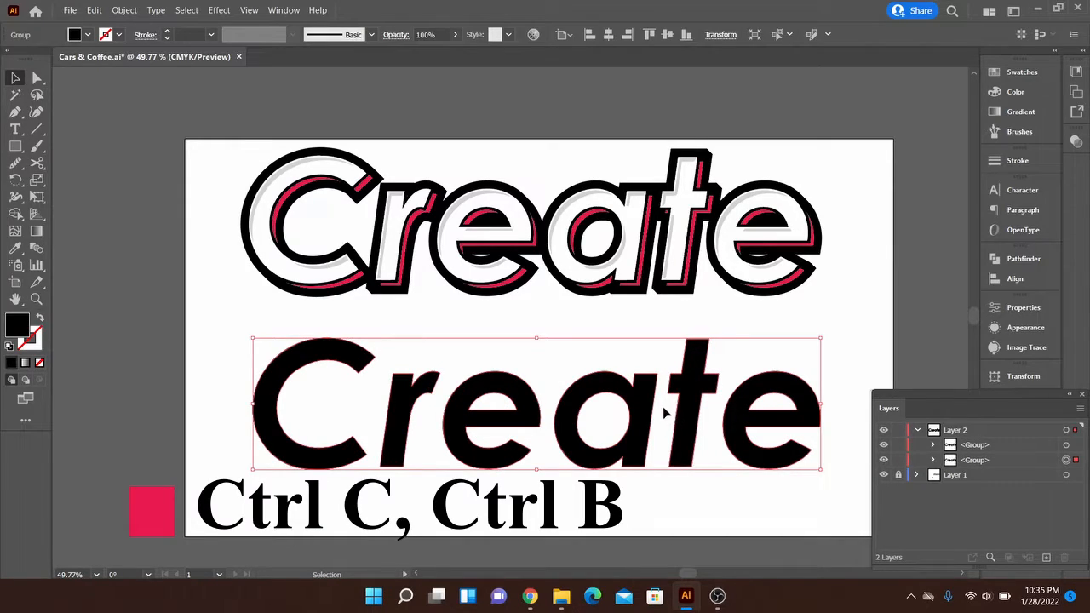
- Offset the paths of the rear lettering copy by 14 px with Miter joins and a miter limit of 4
click(124, 11)
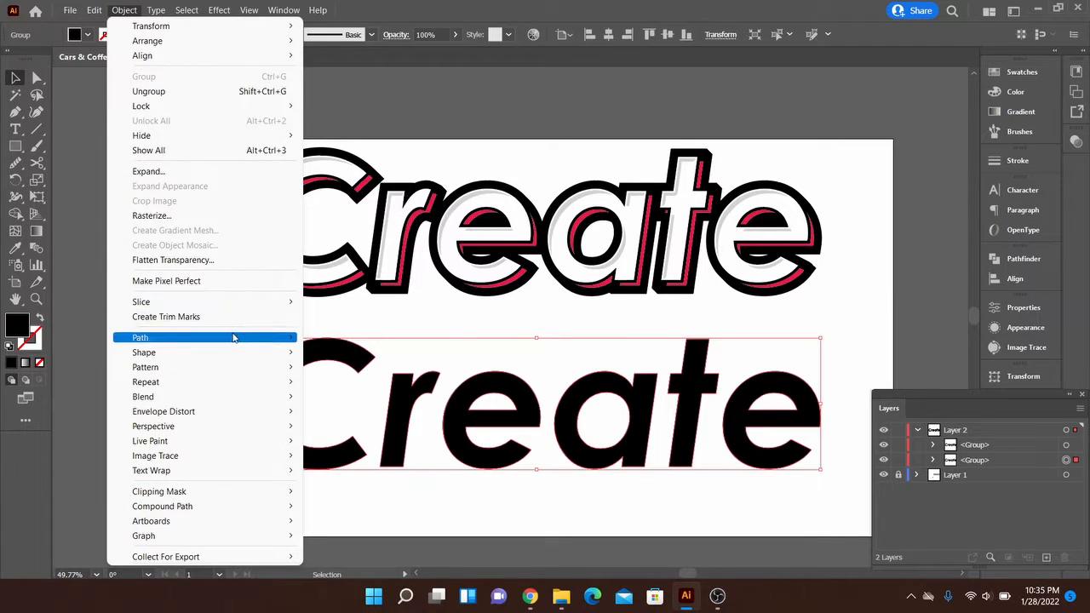
mouse_move(236, 337)
click(347, 387)
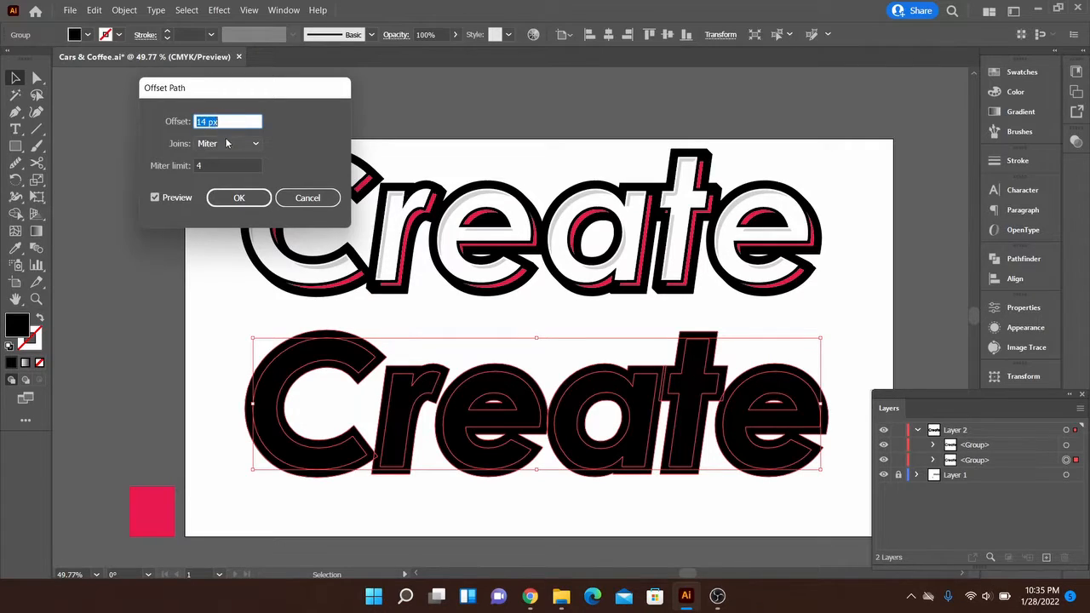
click(229, 198)
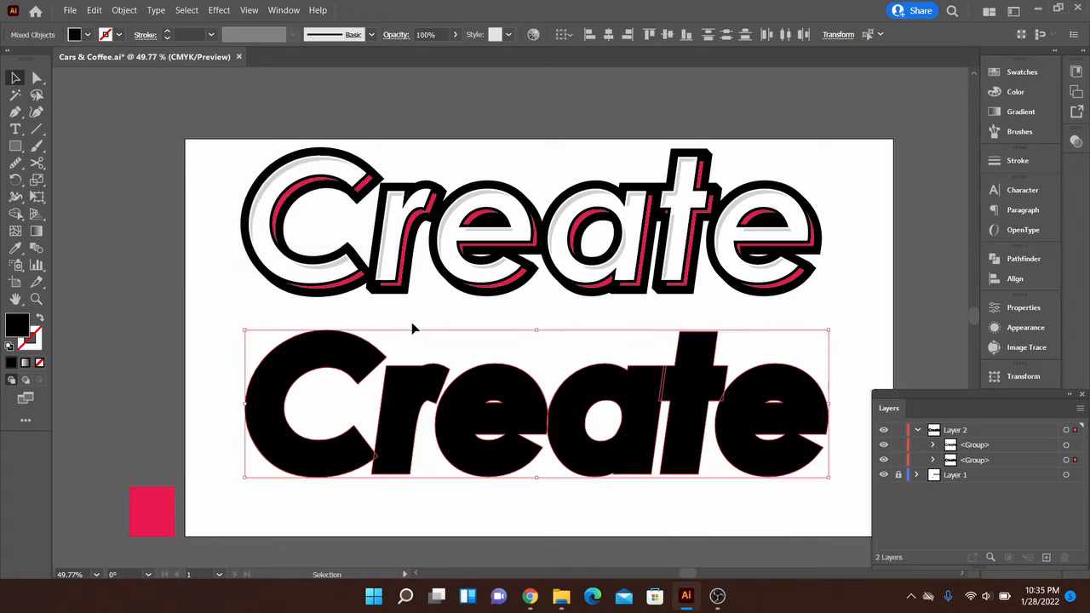
- Fill the front "Create" lettering group with white
click(763, 388)
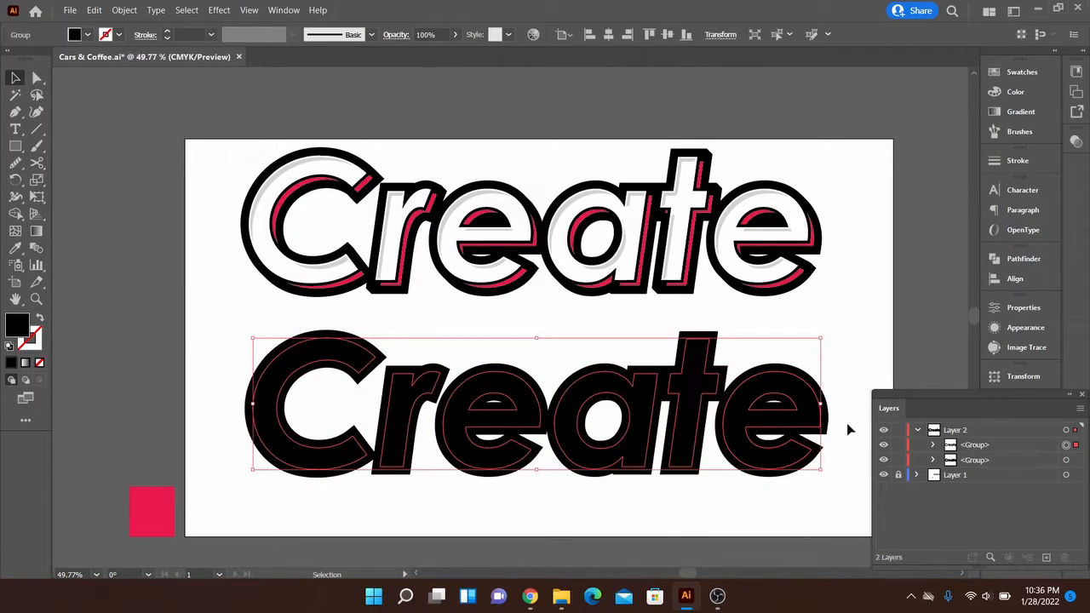
click(1022, 71)
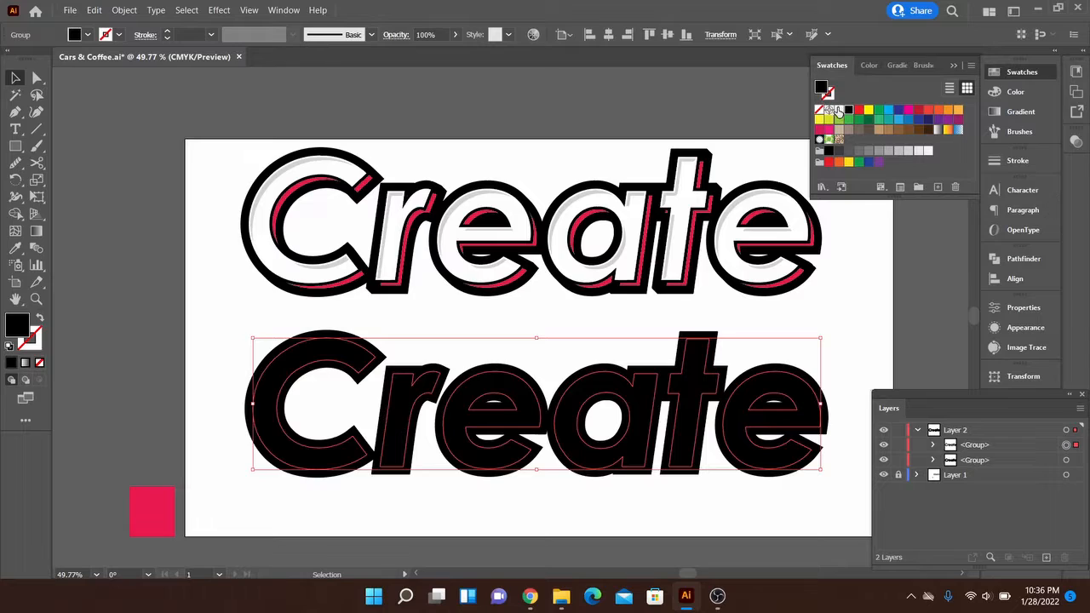
click(839, 111)
click(955, 67)
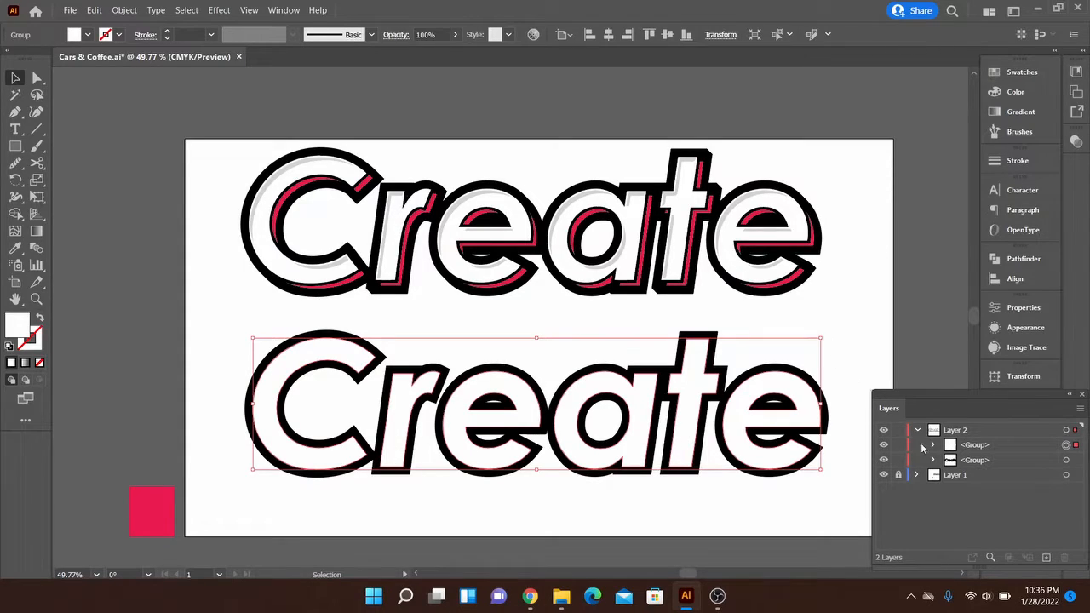
- Nudge the black offset lettering group slightly down and to the right behind the white letters
click(1075, 461)
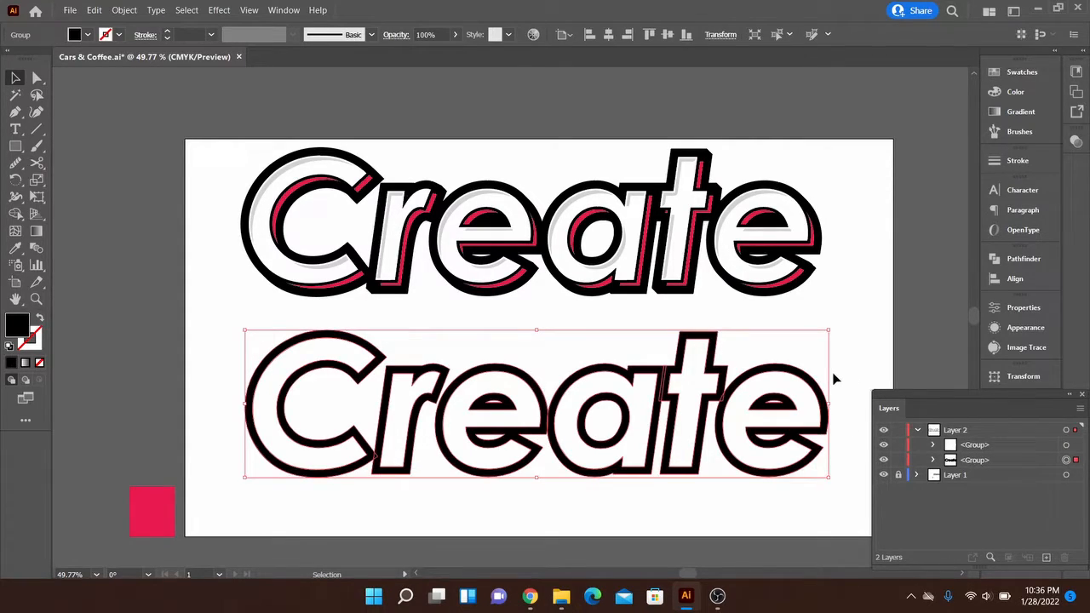
key(shift+Down)
key(shift+Right)
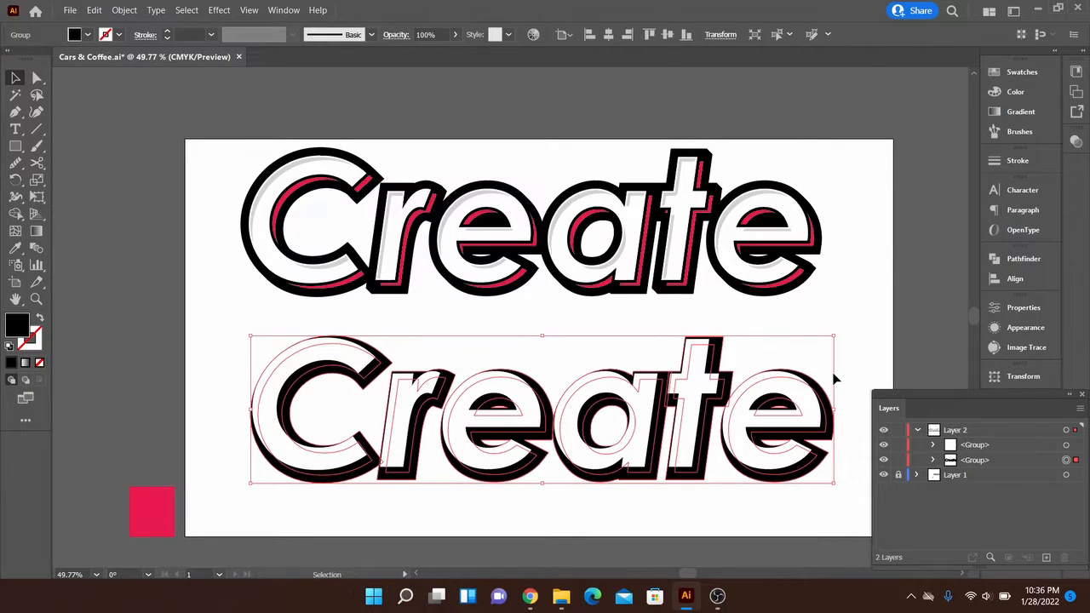
click(848, 368)
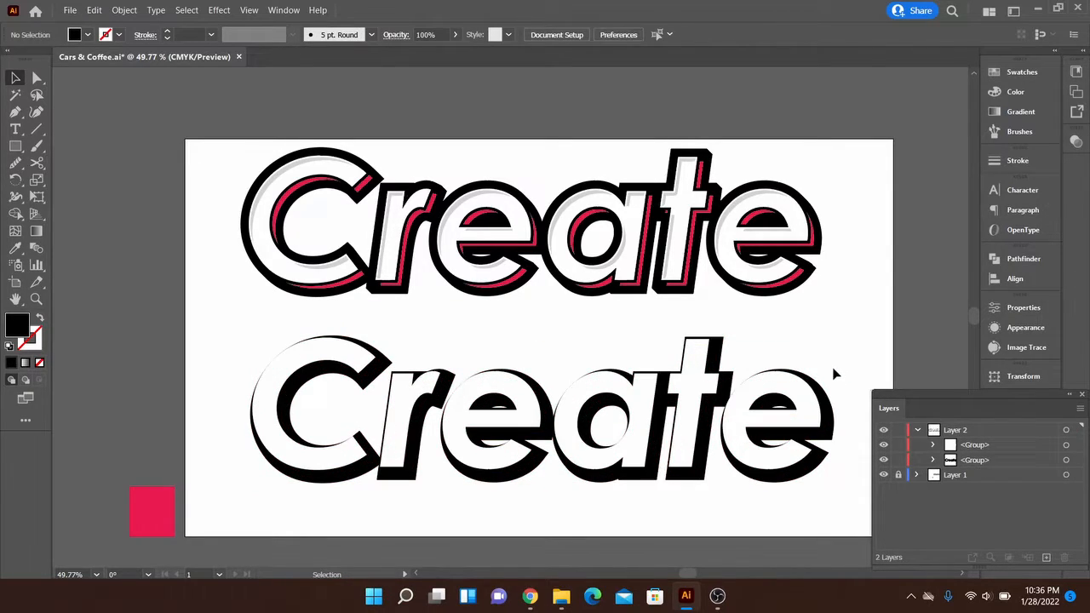
- Copy the white lettering group and paste the copy directly behind it
click(811, 407)
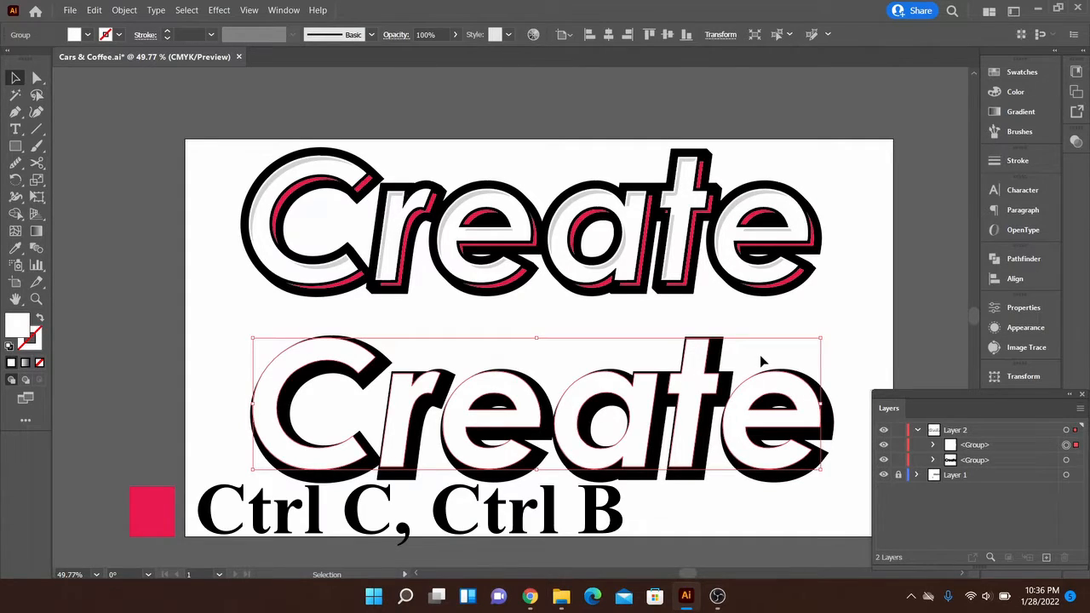
key(ctrl+c)
key(ctrl+b)
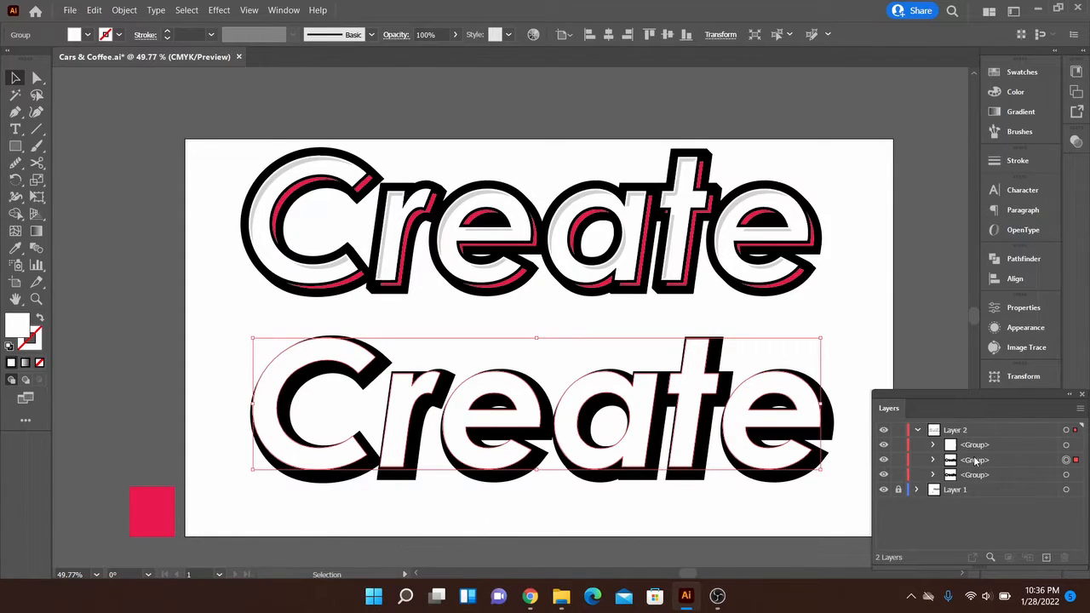
- Offset the paths of the pasted white lettering copy by 10 px with Miter joins and fill the result with black
click(120, 10)
mouse_move(205, 340)
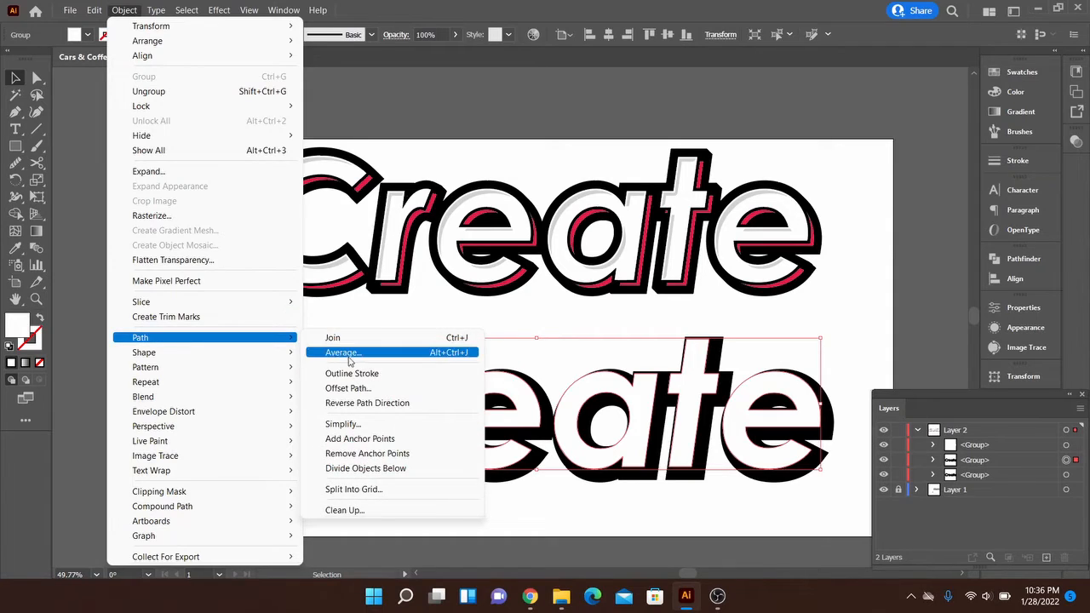
click(351, 389)
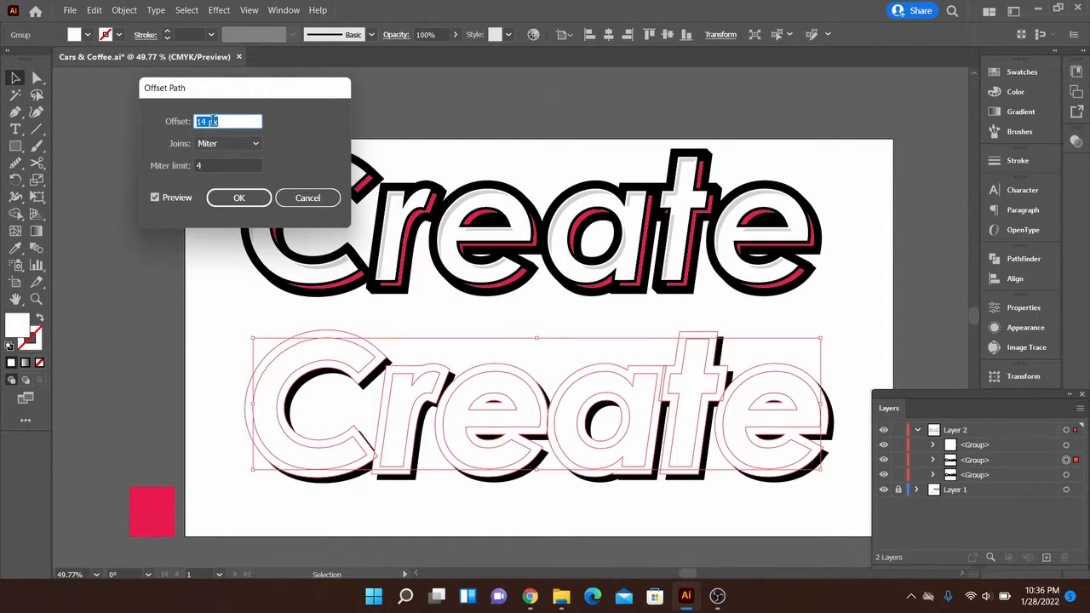
scroll(211, 121, down, 3)
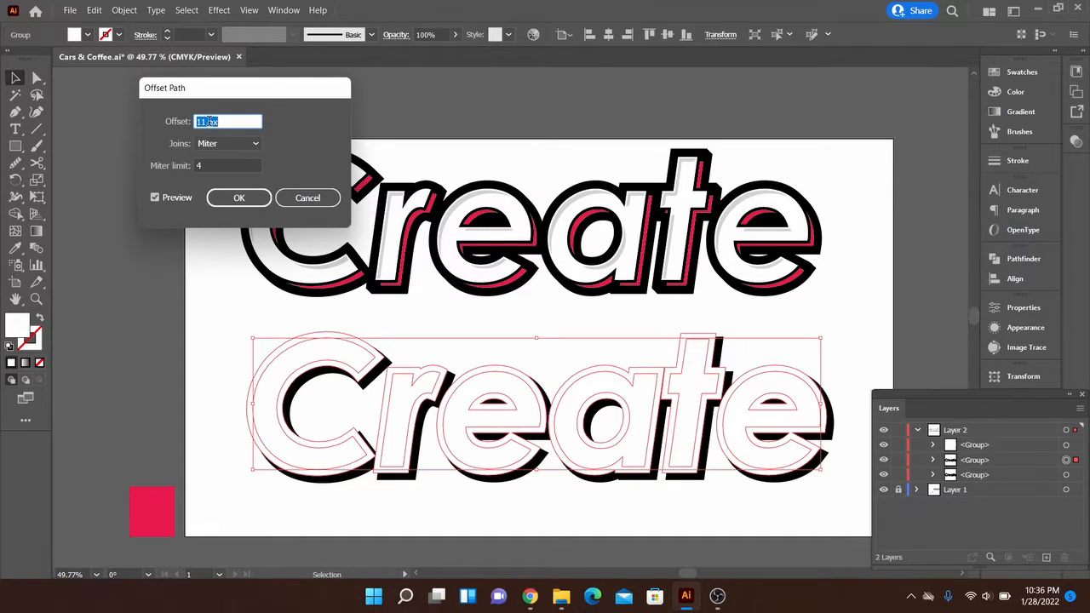
scroll(208, 122, down, 1)
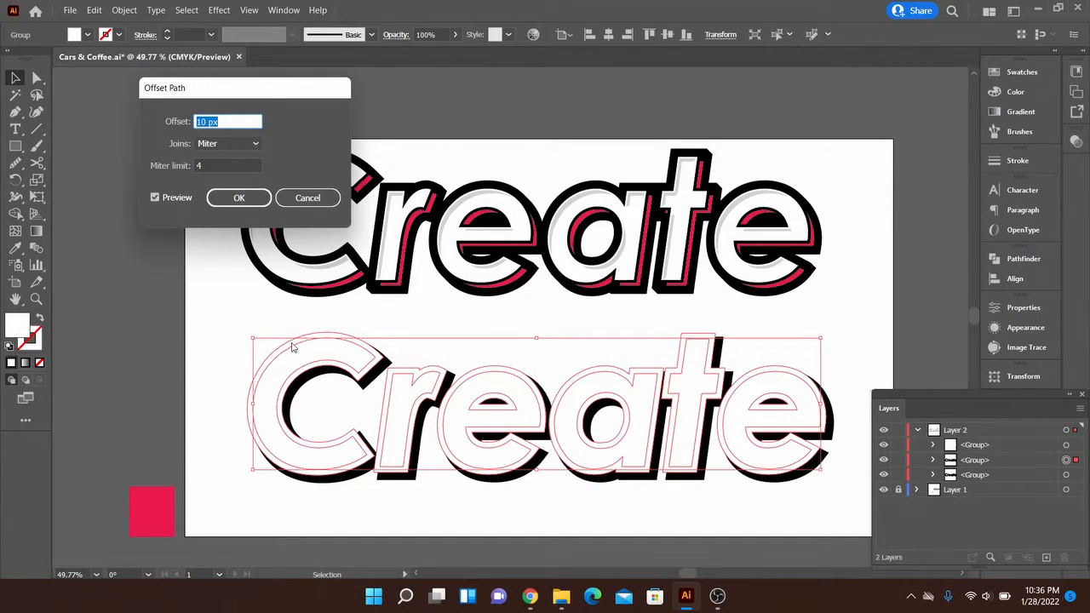
click(239, 199)
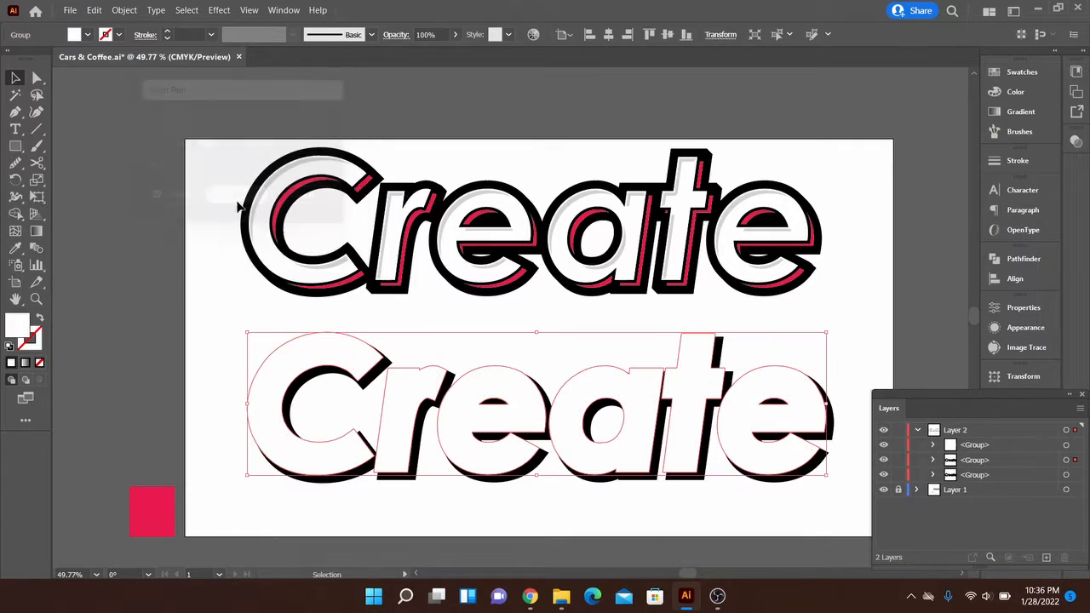
click(1018, 72)
click(848, 112)
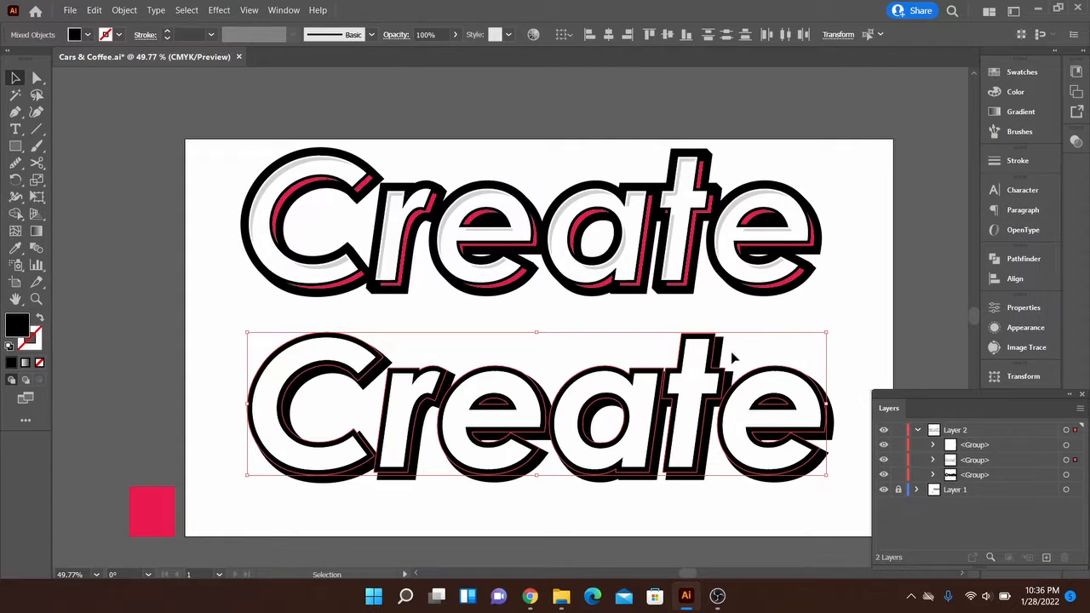
- Select the two black lettering groups behind the white letters and make a blend between them
scroll(732, 357, up, 5)
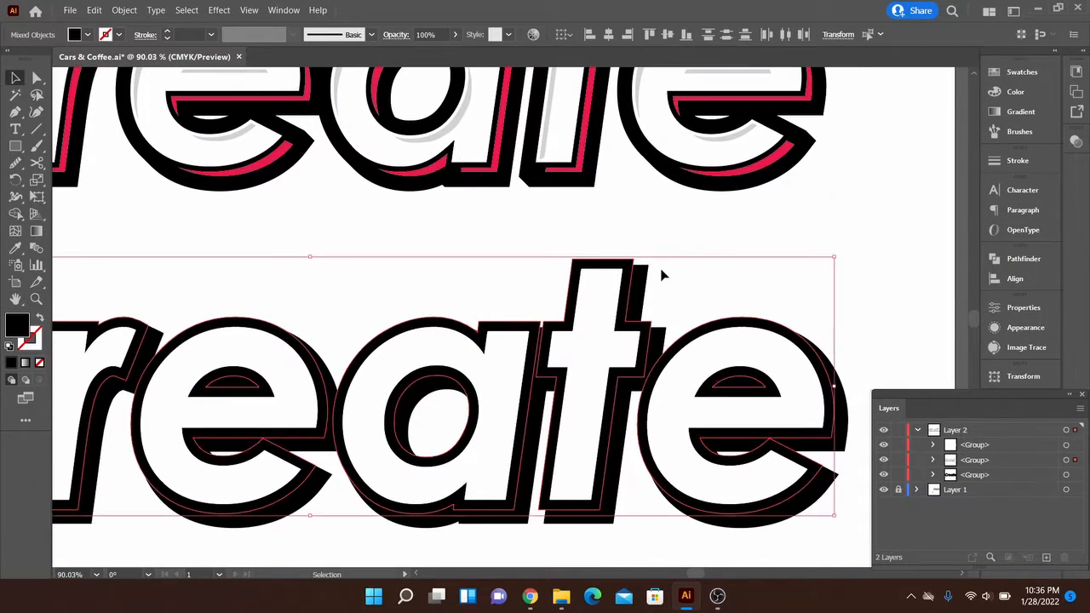
click(643, 283)
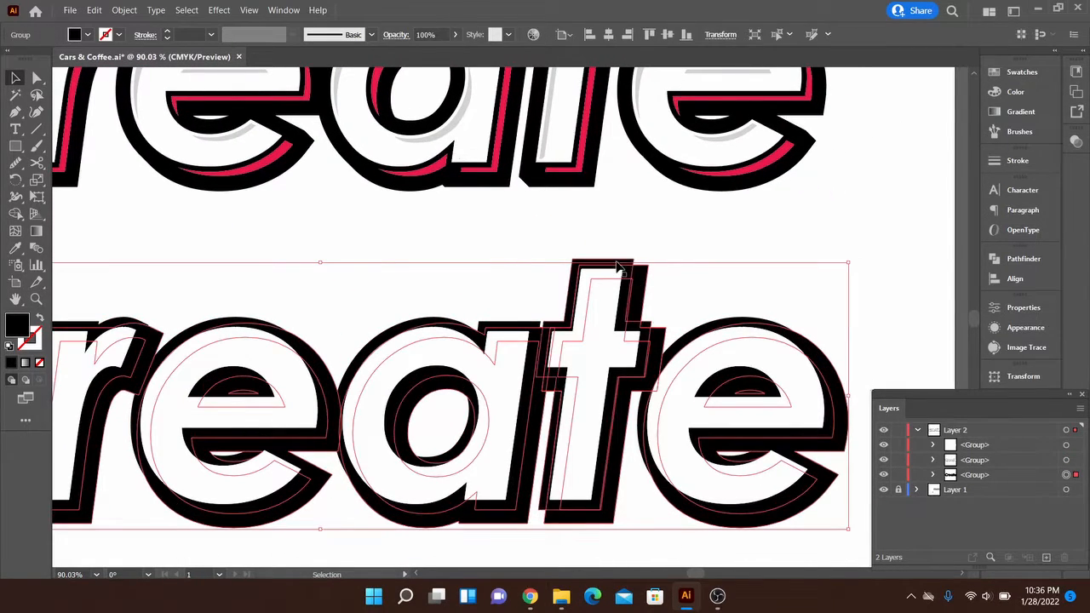
click(621, 270)
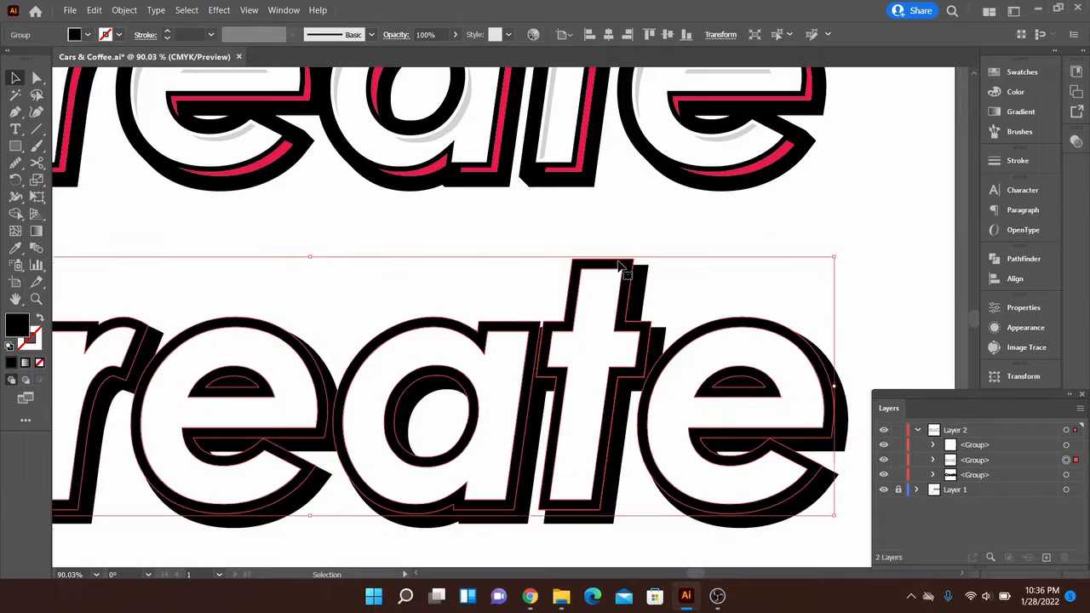
click(696, 279)
drag(670, 272, 627, 246)
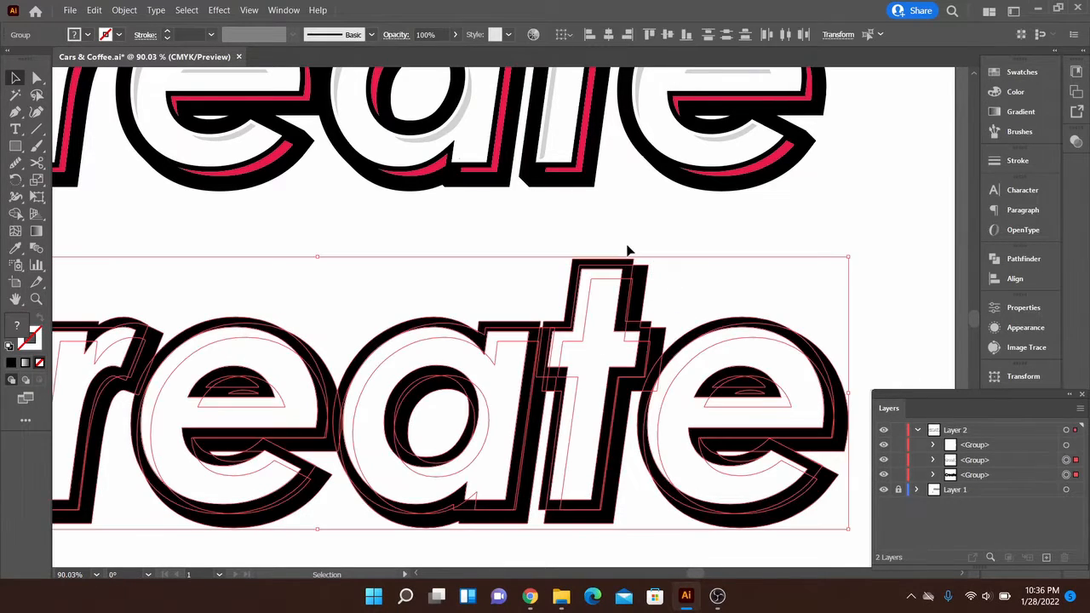
click(122, 11)
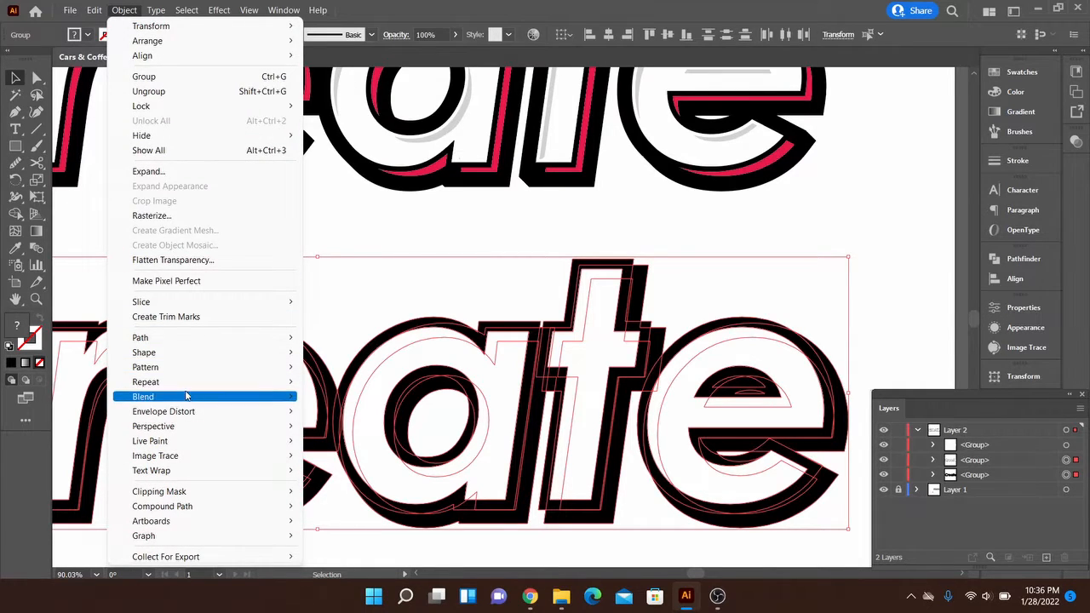
mouse_move(187, 397)
click(334, 398)
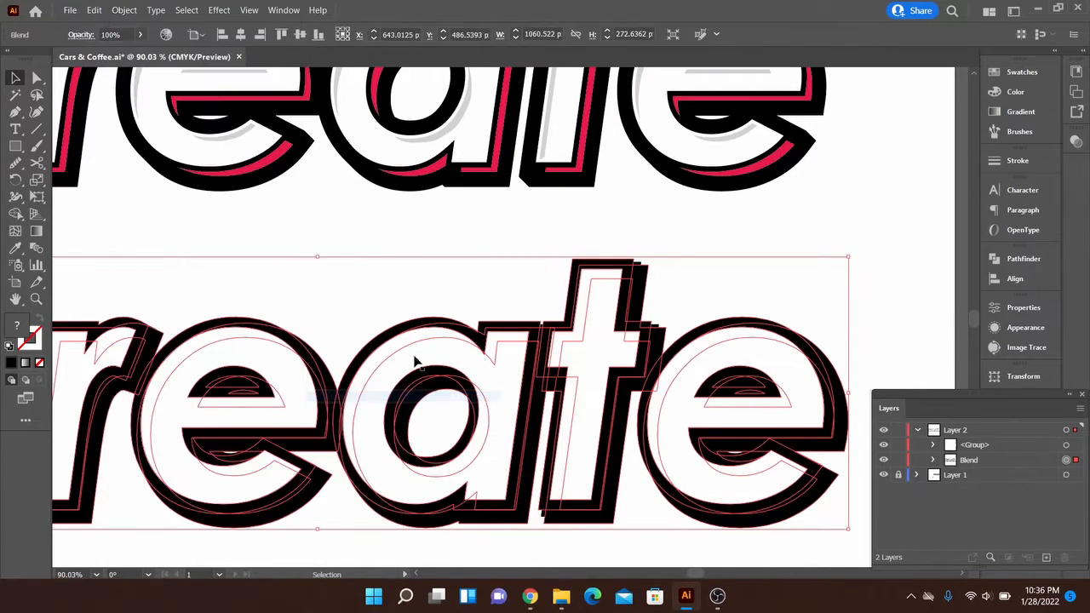
- Set the black lettering blend's spacing to Specified Steps with 50 steps, with the preview turned on
key(z)
drag(668, 262, 671, 328)
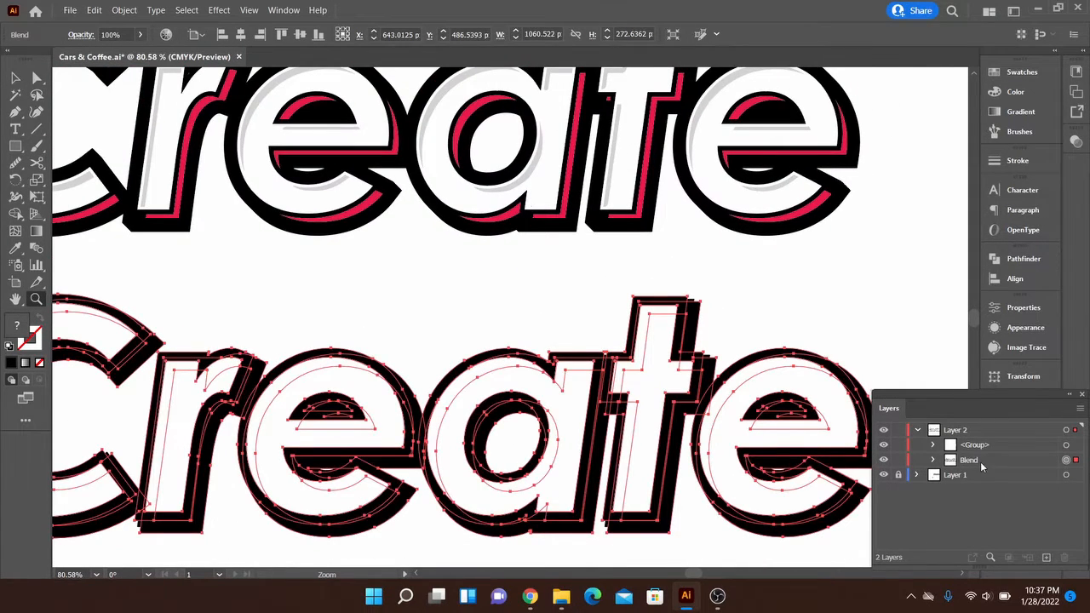
key(v)
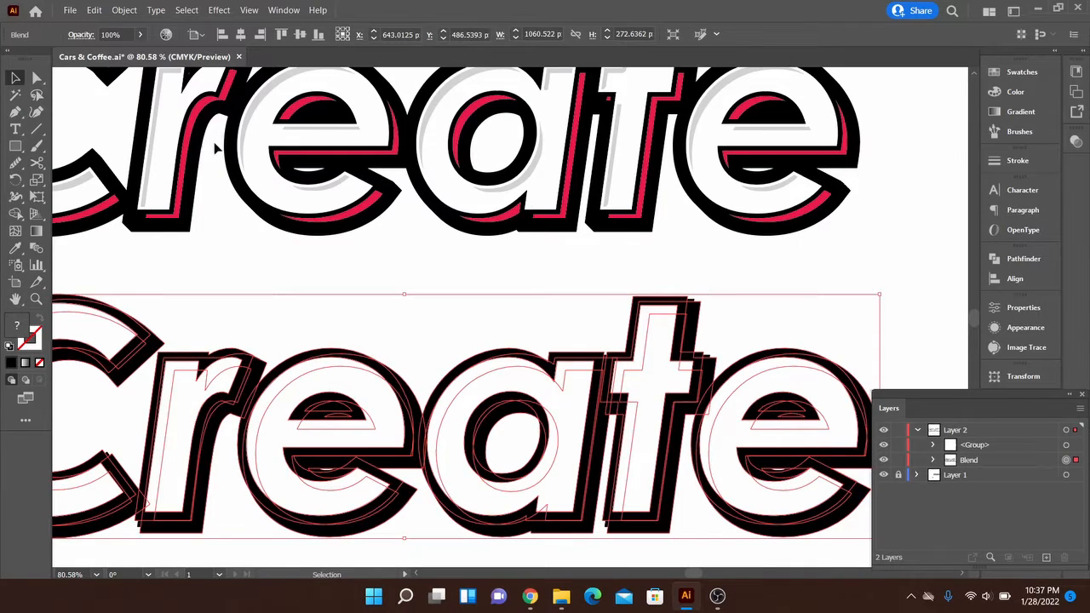
click(125, 10)
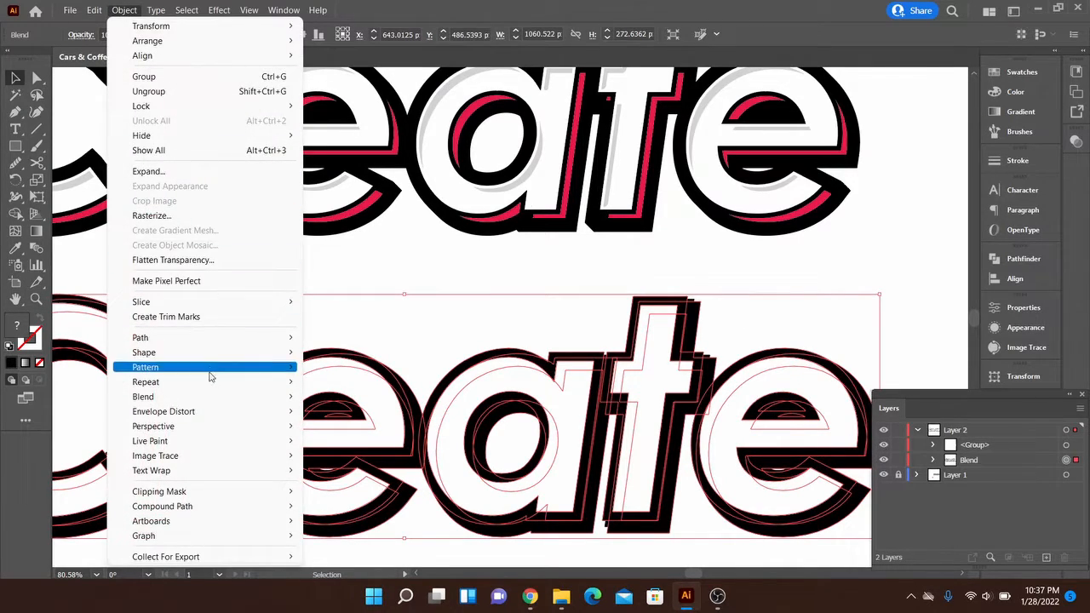
mouse_move(275, 397)
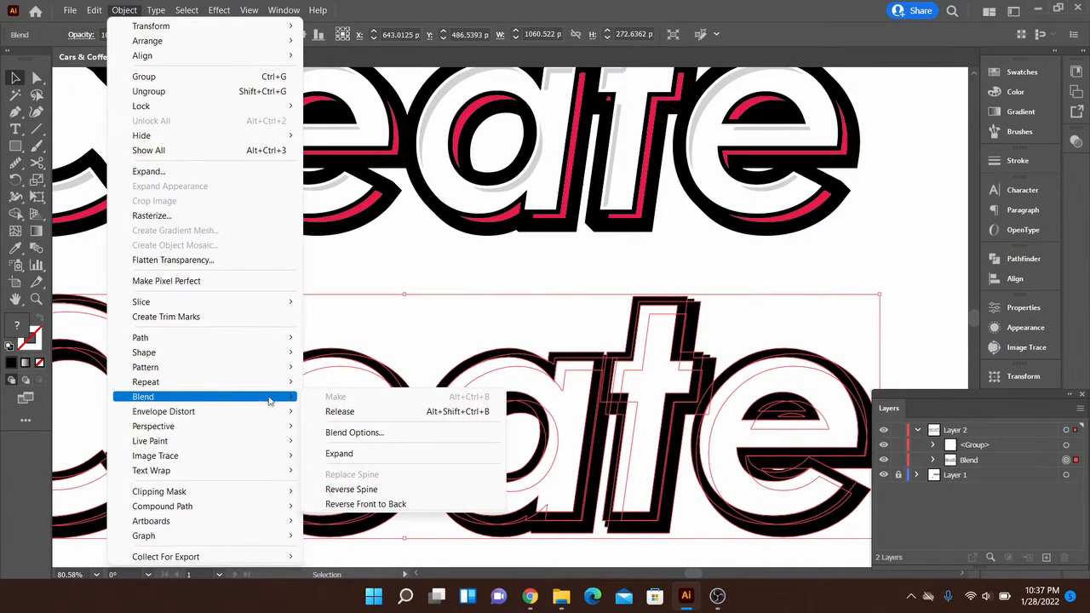
click(356, 433)
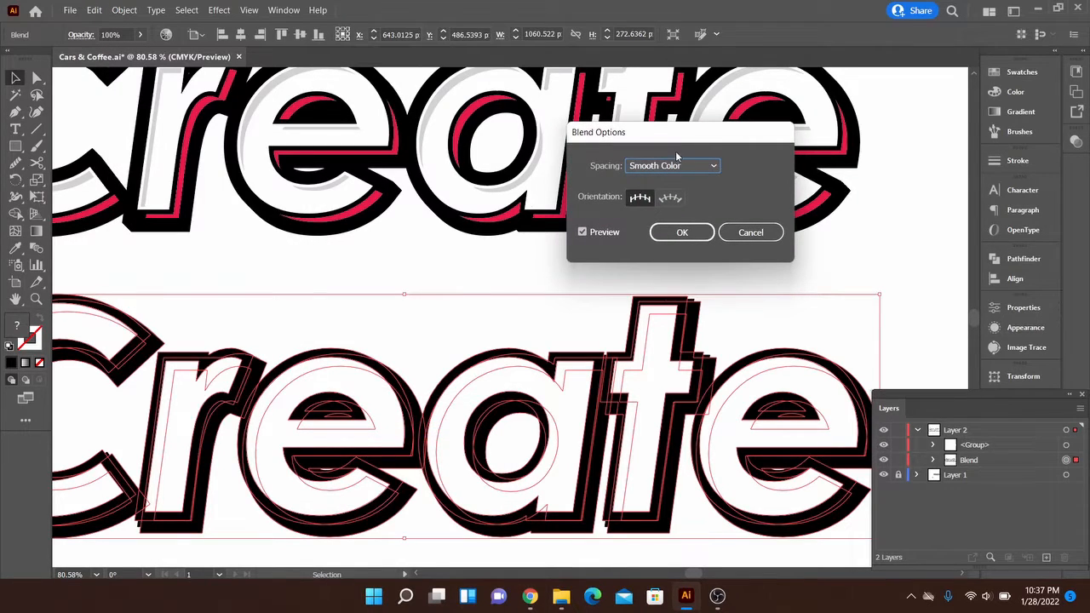
drag(677, 156, 815, 124)
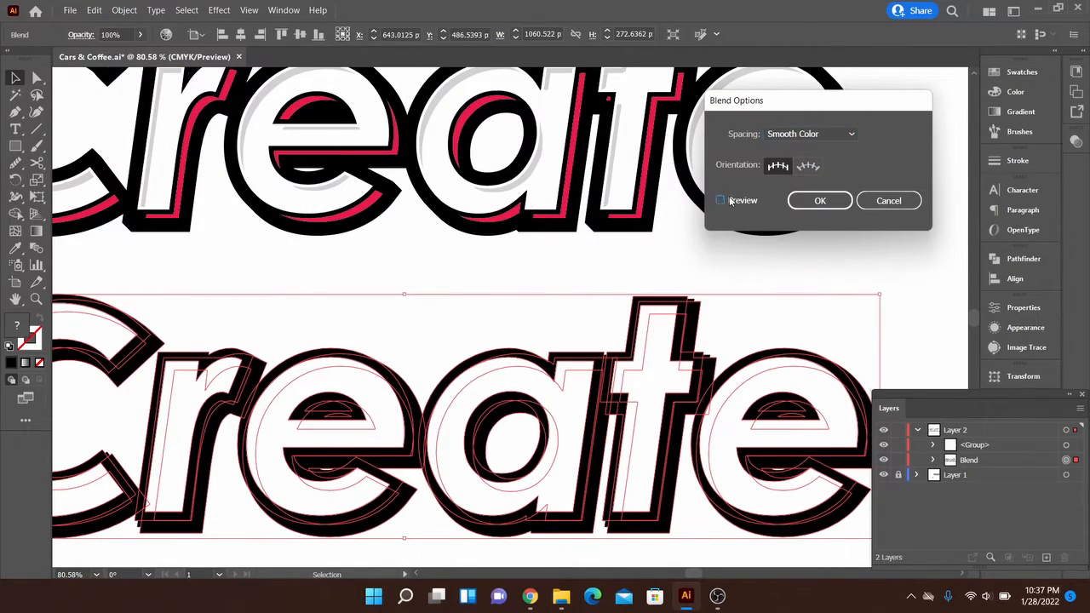
click(731, 200)
click(824, 135)
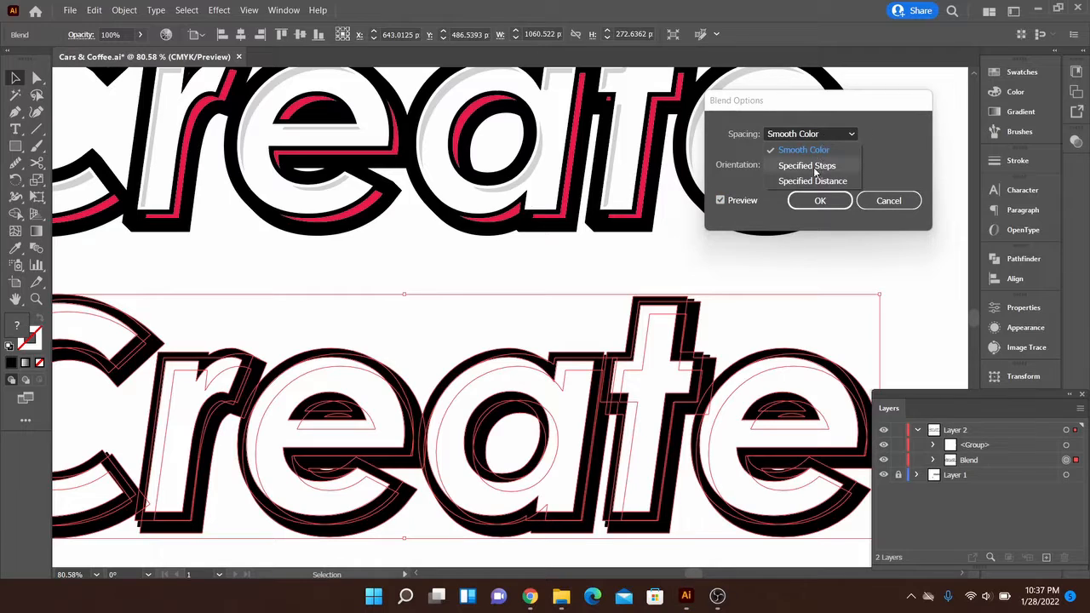
click(816, 168)
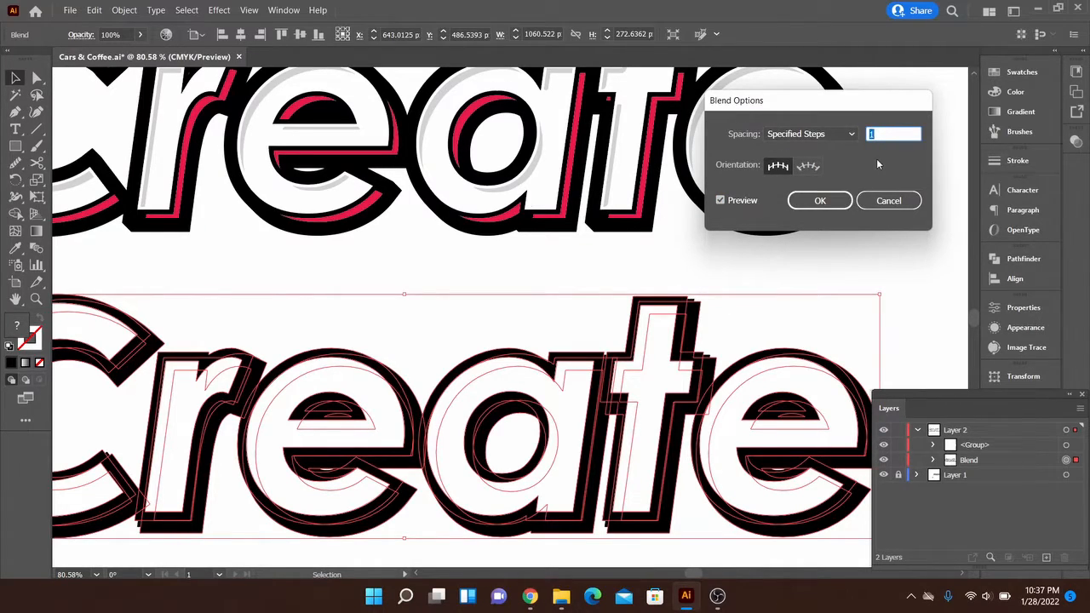
text(50)
click(819, 201)
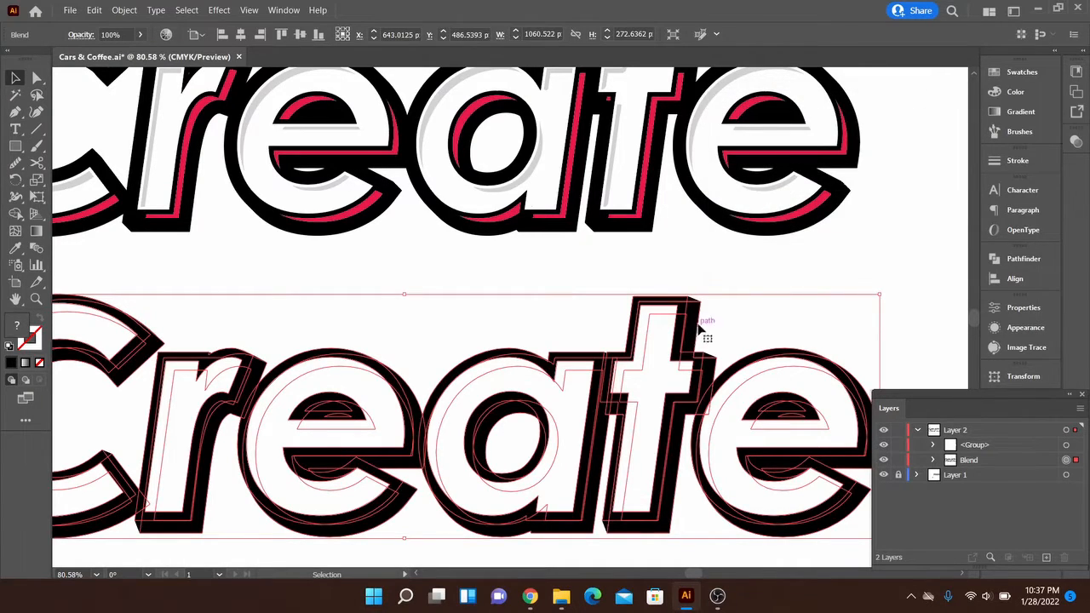
- Examine the blended black edge at the top corner of the letter t up close for smoothness
key(z)
drag(698, 303, 1080, 422)
drag(623, 265, 849, 321)
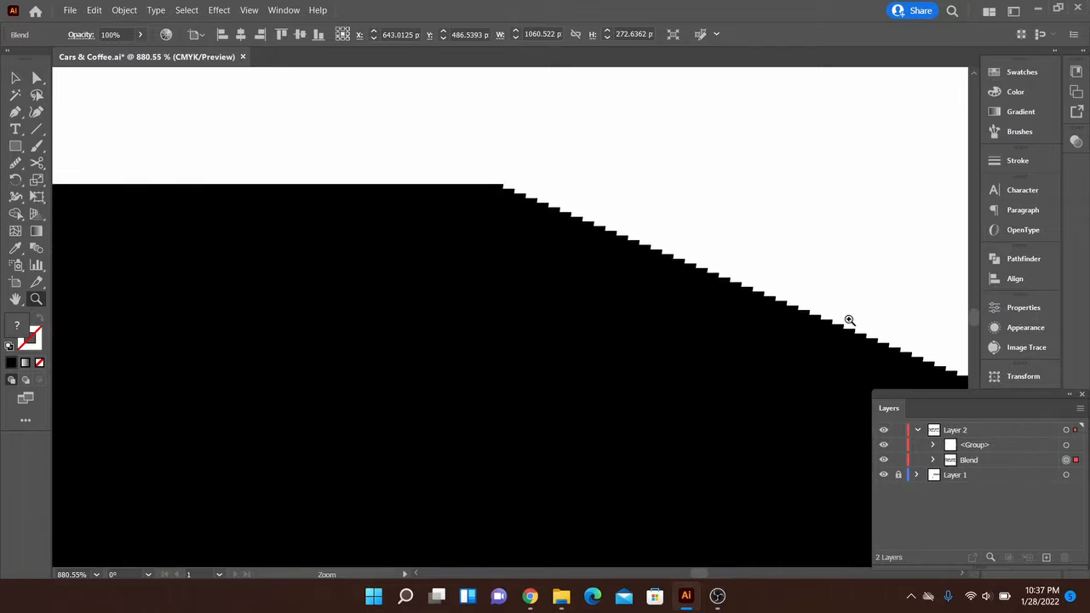
drag(815, 285, 323, 257)
key(space)
drag(619, 332, 307, 126)
drag(611, 254, 456, 242)
key(space)
drag(537, 265, 623, 318)
- Expand the black blend's object and fill, and unite the resulting shapes into one
key(v)
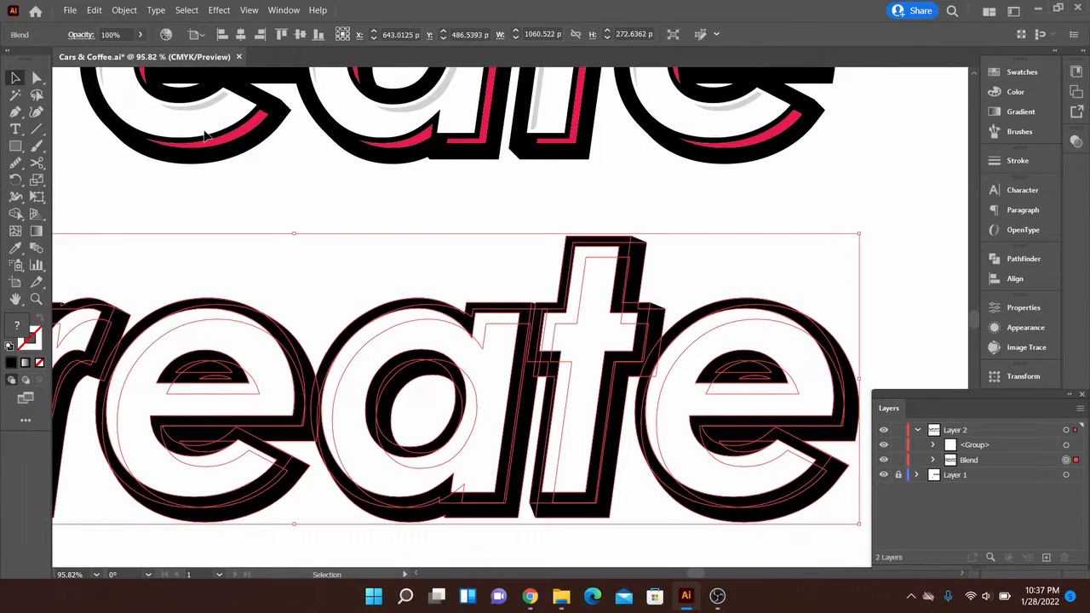
click(125, 10)
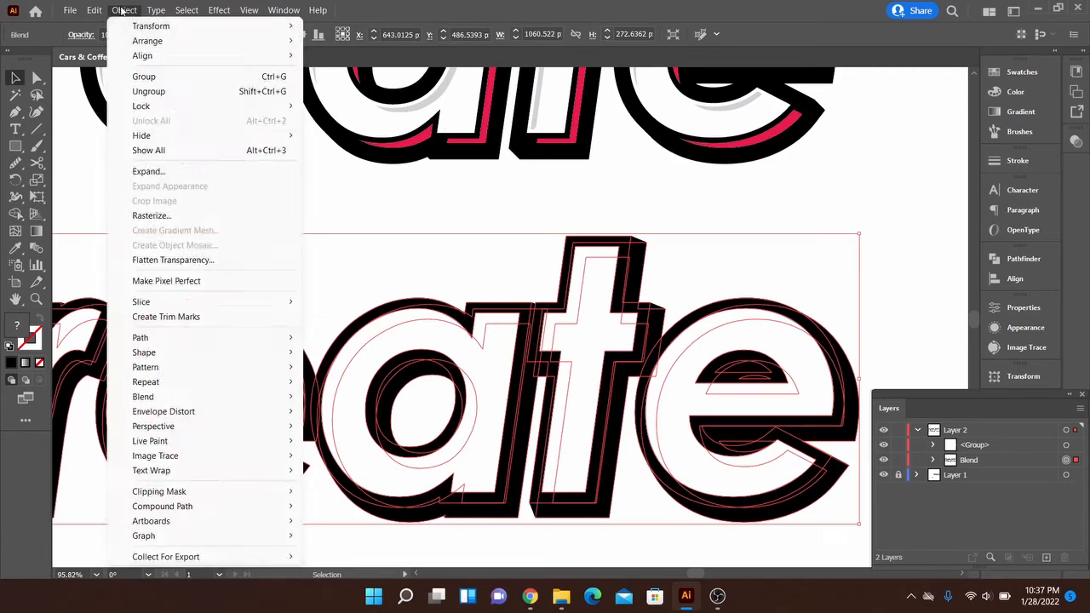
click(149, 171)
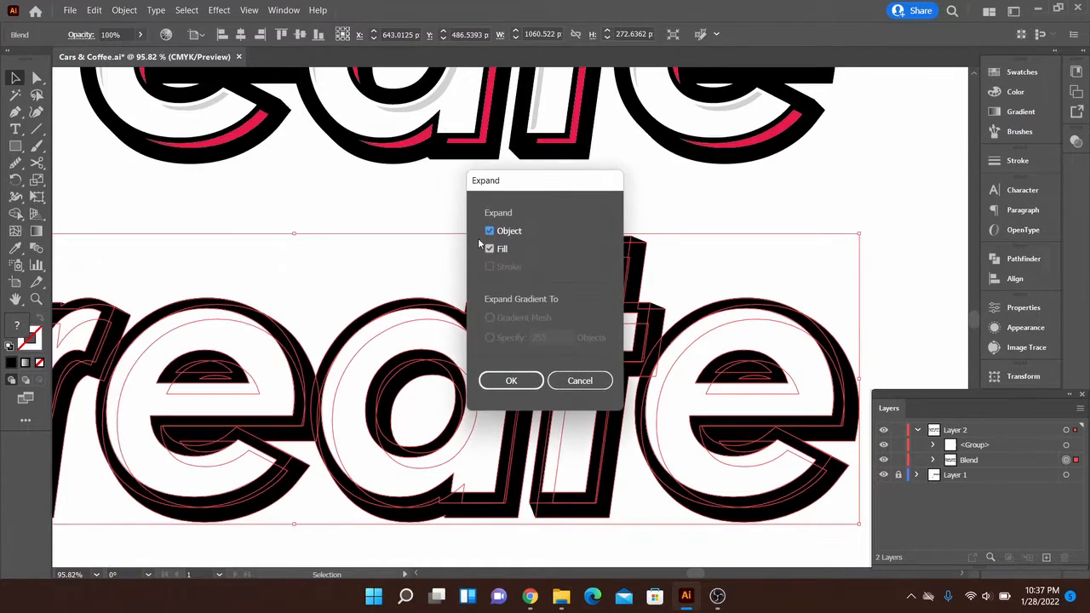
click(512, 382)
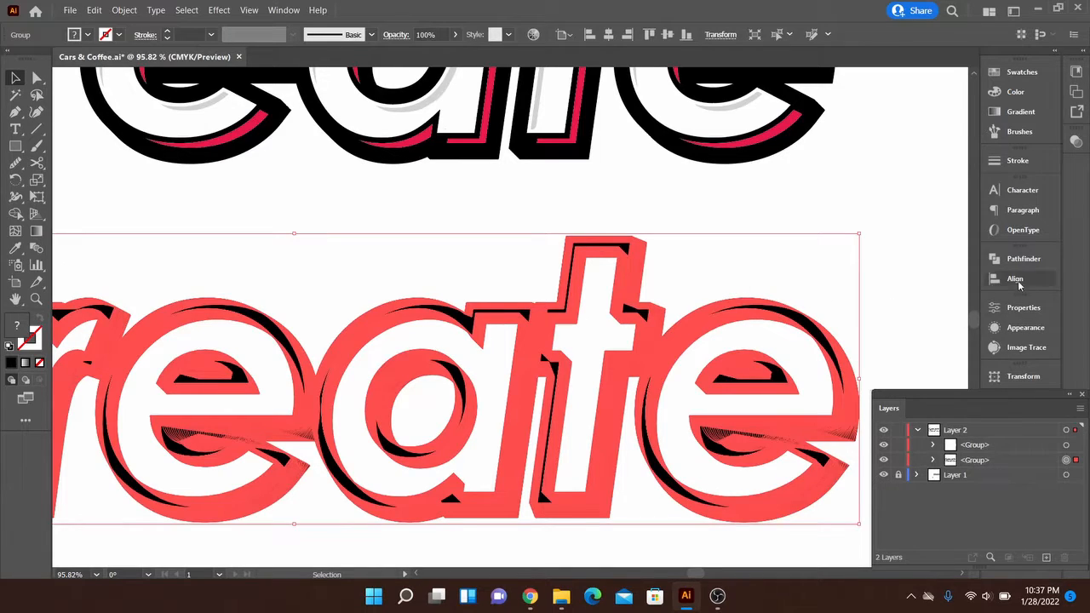
click(1022, 259)
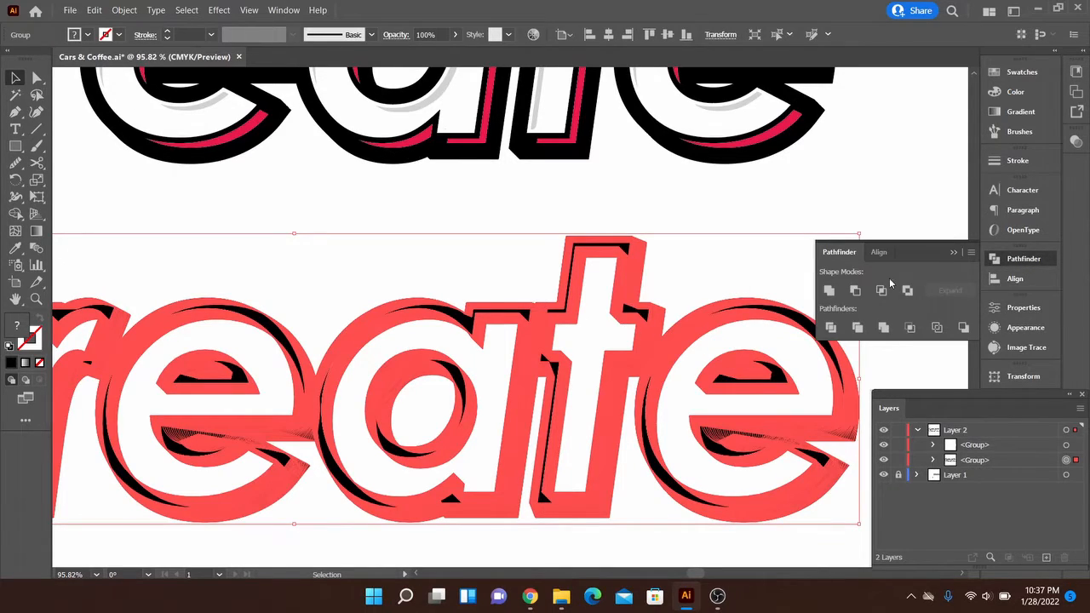
click(827, 292)
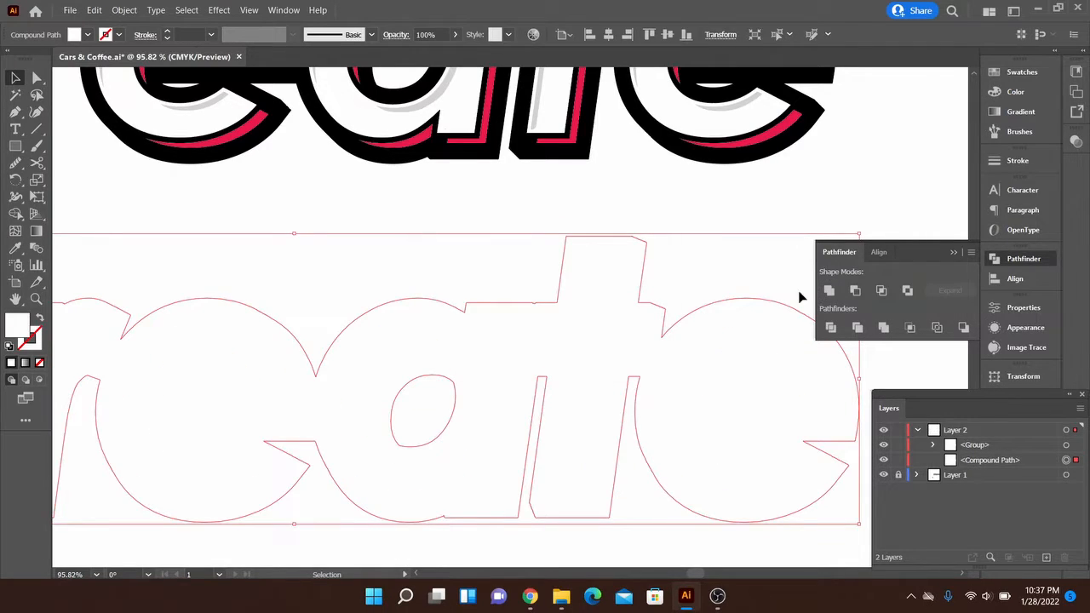
- Fill the united extrusion shape behind the white letters with black and deselect it
click(1010, 73)
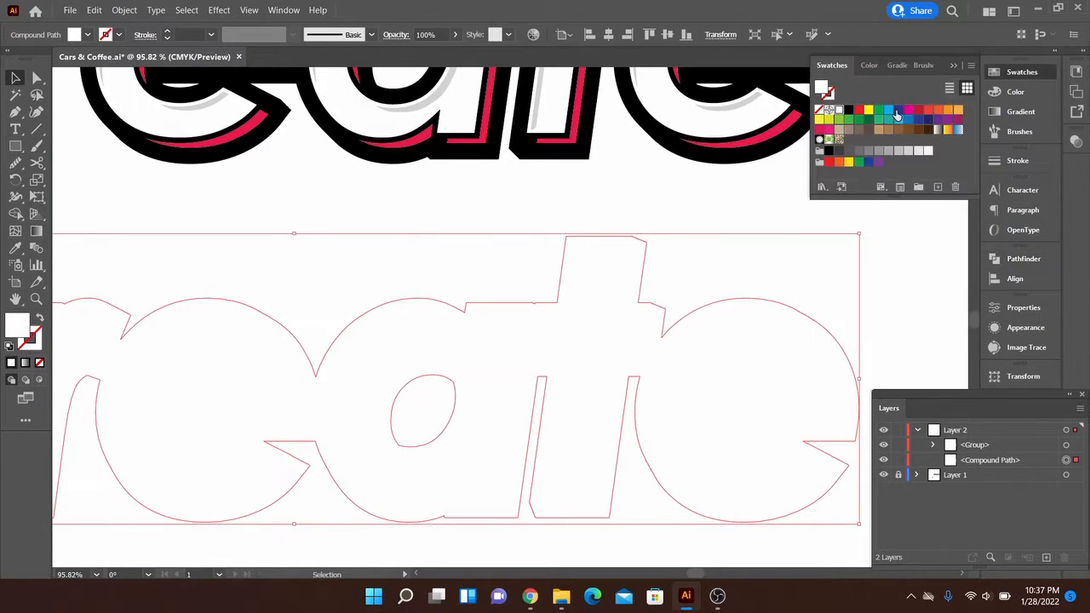
click(849, 111)
click(1013, 73)
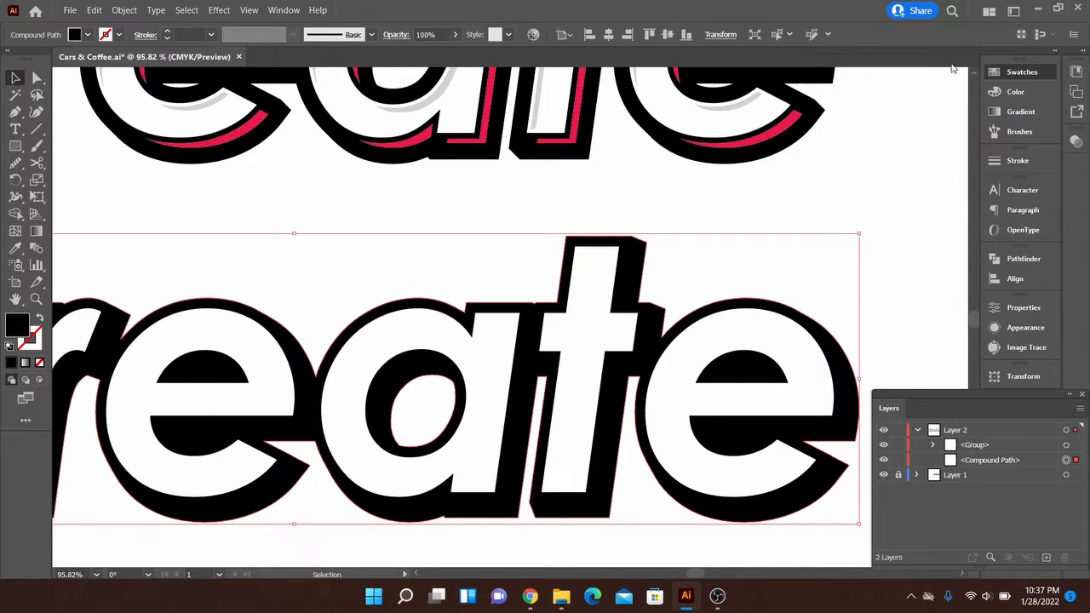
click(752, 264)
click(628, 273)
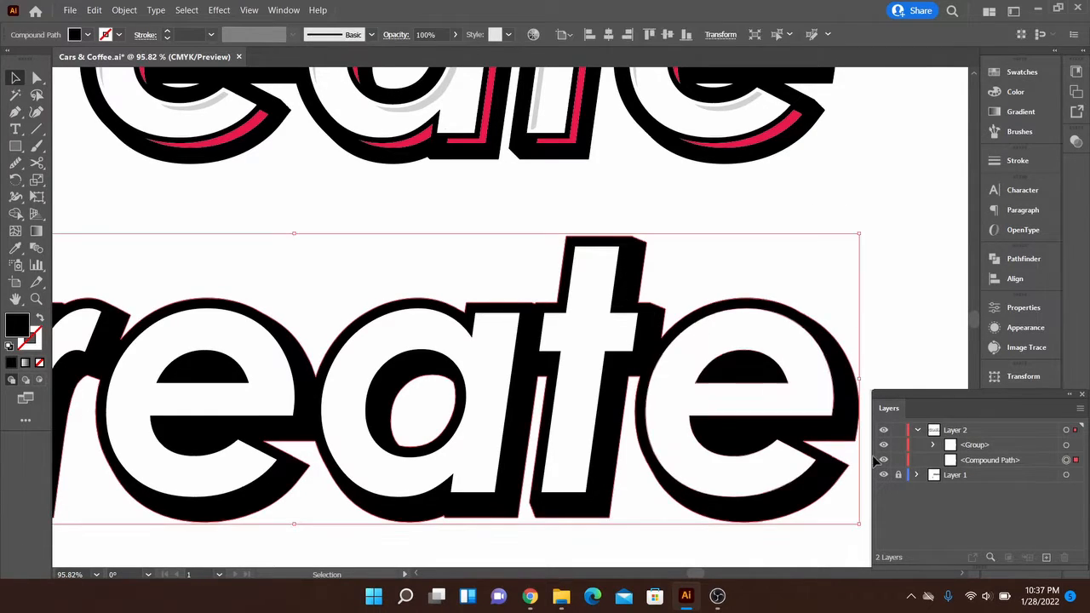
key(z)
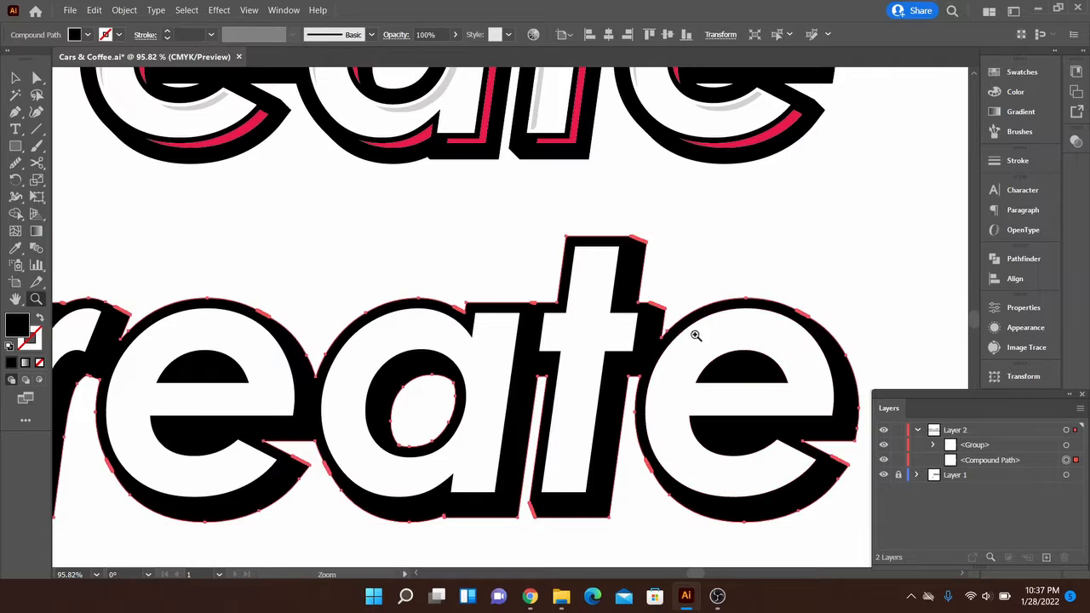
drag(693, 333, 659, 366)
key(v)
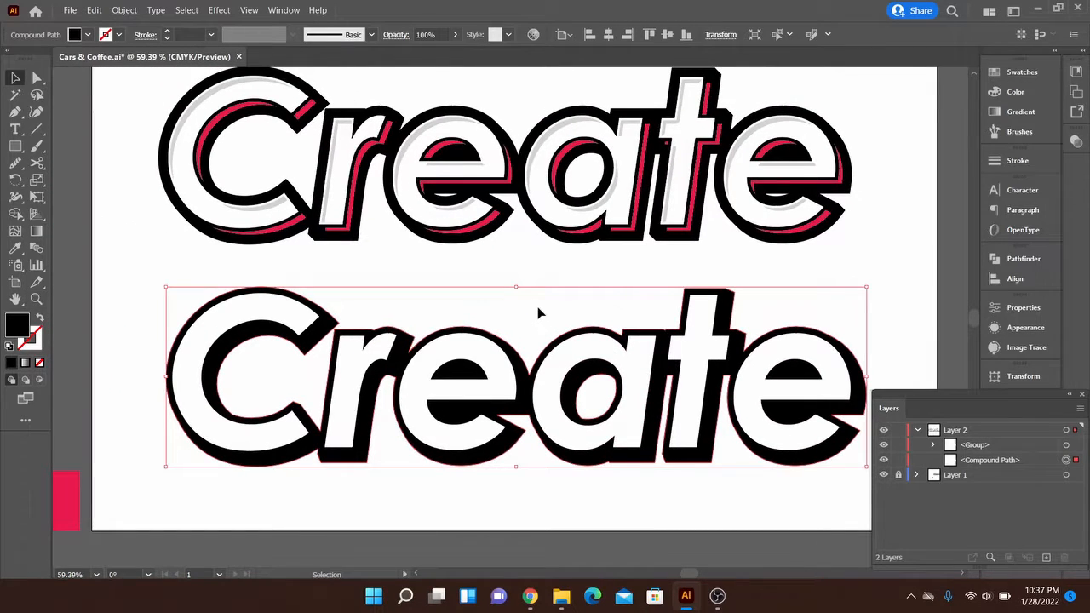
click(537, 307)
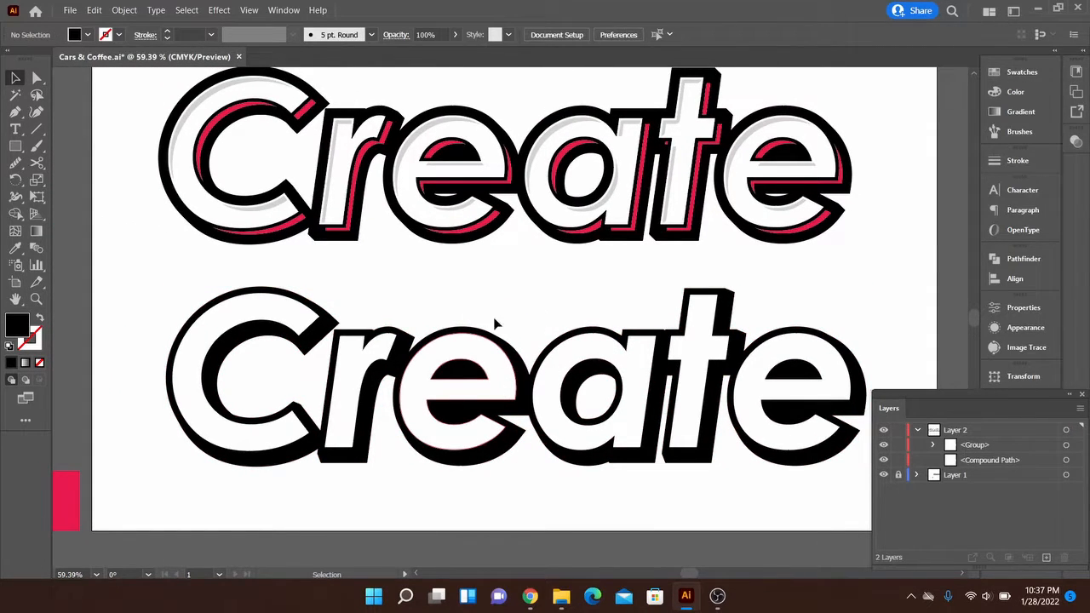
- Copy the white lettering group and paste the copy directly behind it
click(497, 369)
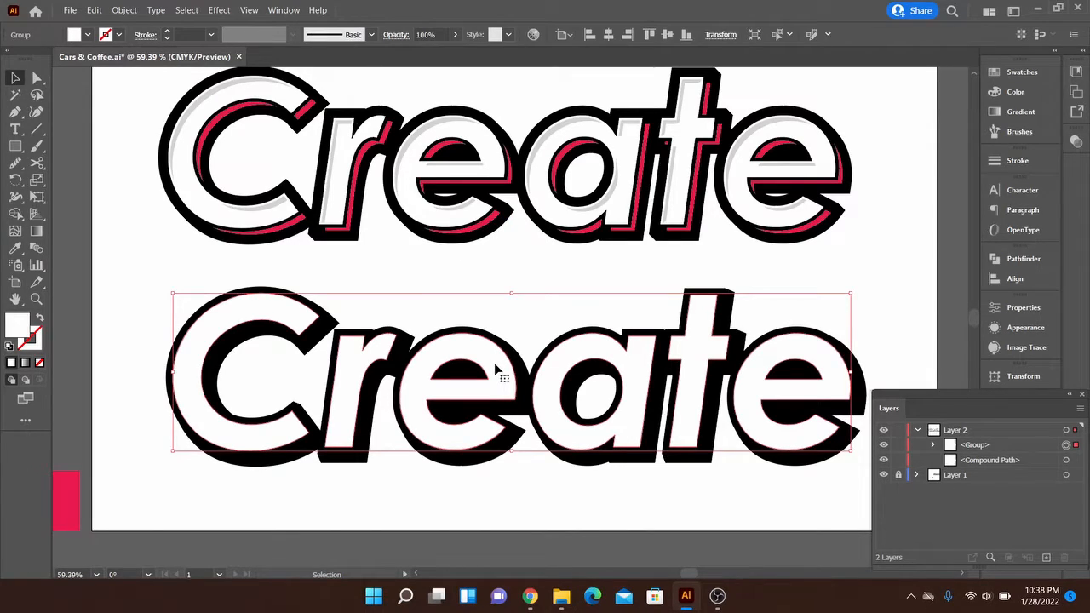
key(a)
key(v)
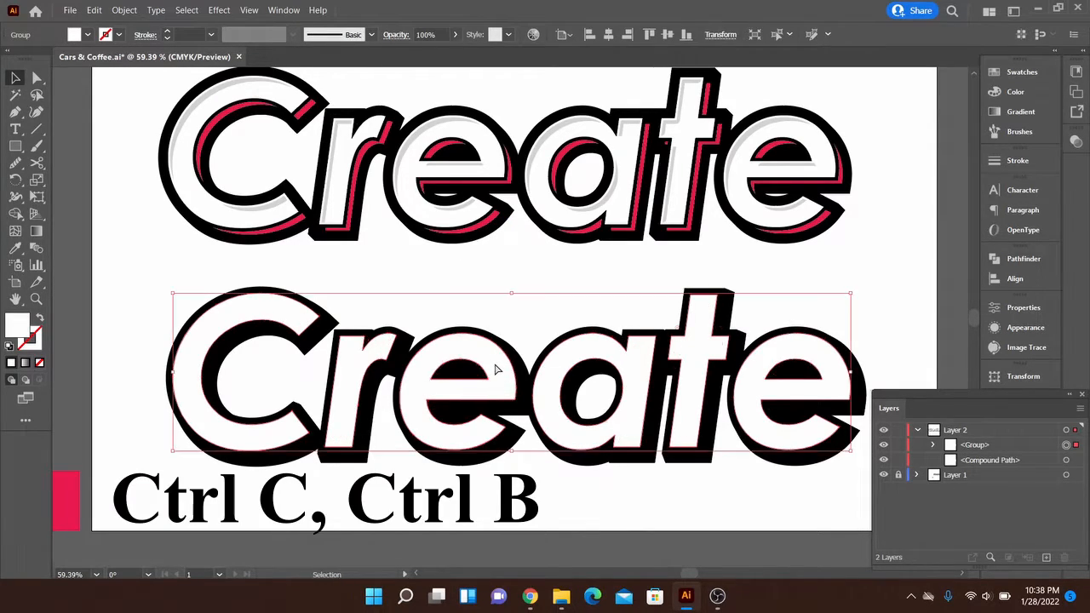
key(ctrl+c)
key(ctrl+b)
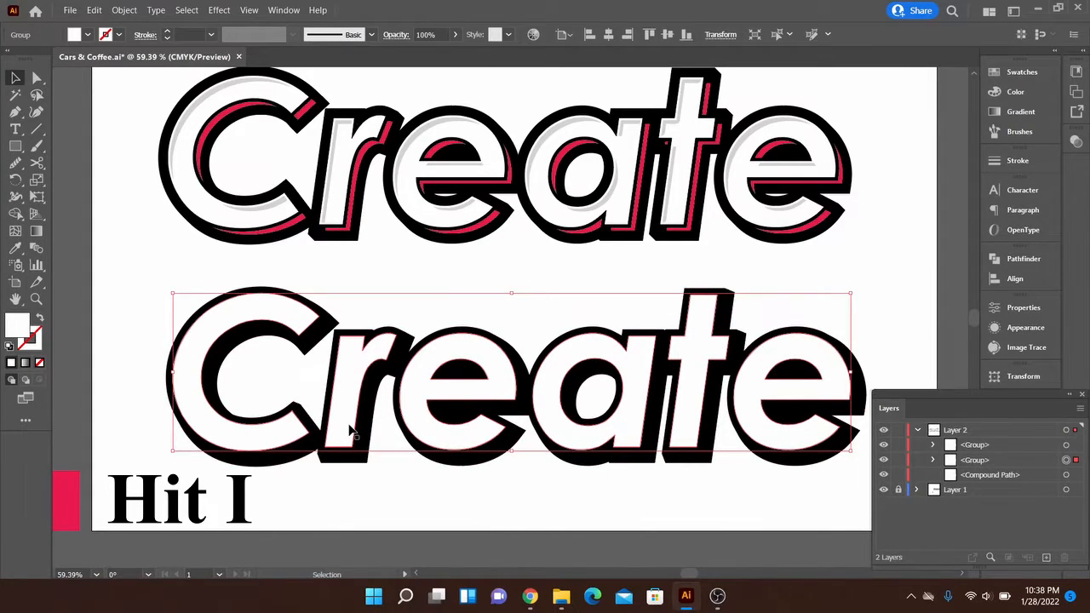
- Fill the pasted lettering copy with the red sampled by Eyedropper from the rectangle beside the artboard
key(i)
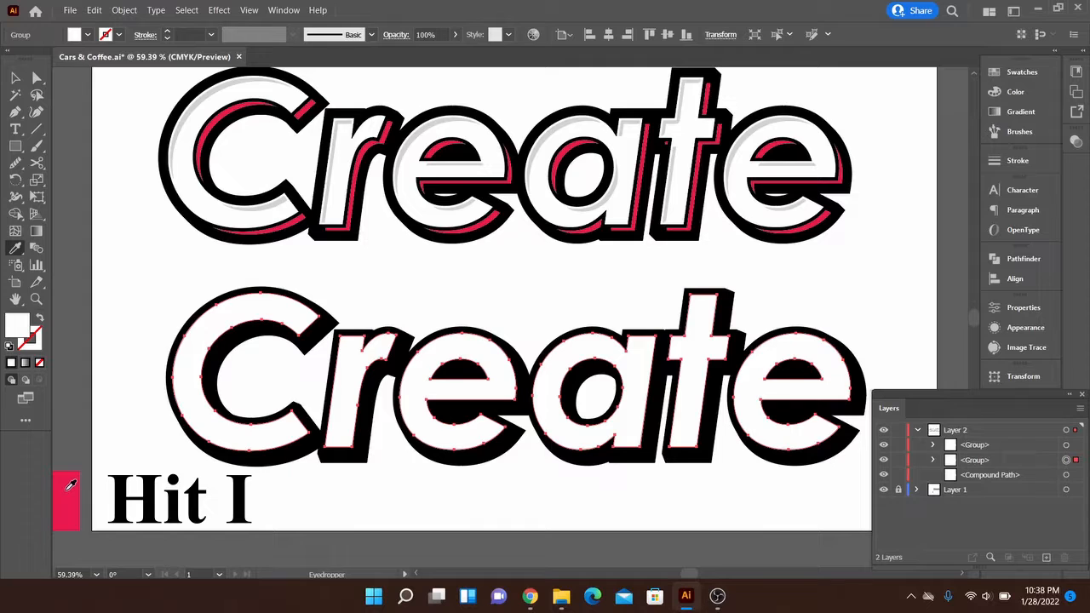
click(72, 485)
key(v)
- Nudge the red lettering copy down and to the right so it offsets behind the white letters, and clear the selection
mouse_move(308, 489)
mouse_down()
mouse_move(490, 478)
mouse_move(552, 453)
mouse_move(328, 491)
mouse_up()
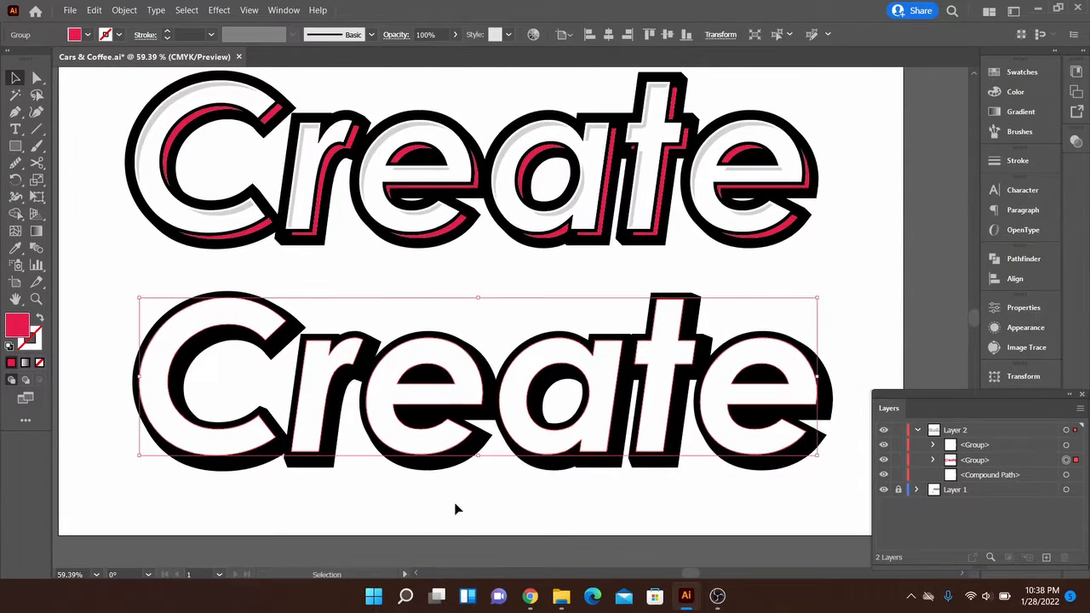
key(shift+Down)
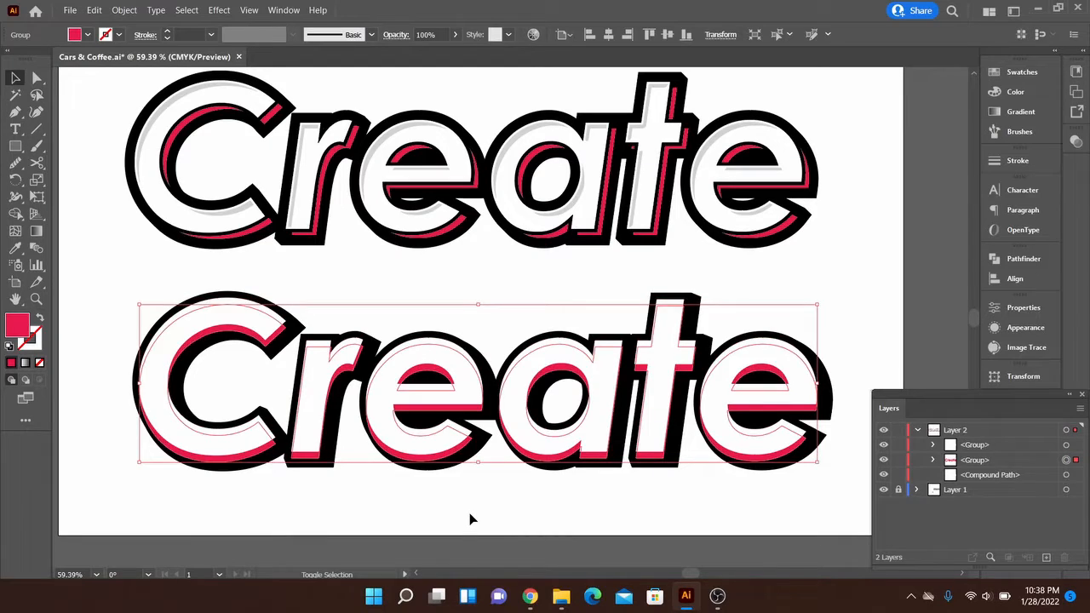
key(shift+Right)
key(Up)
key(Up)
key(Right)
key(Right)
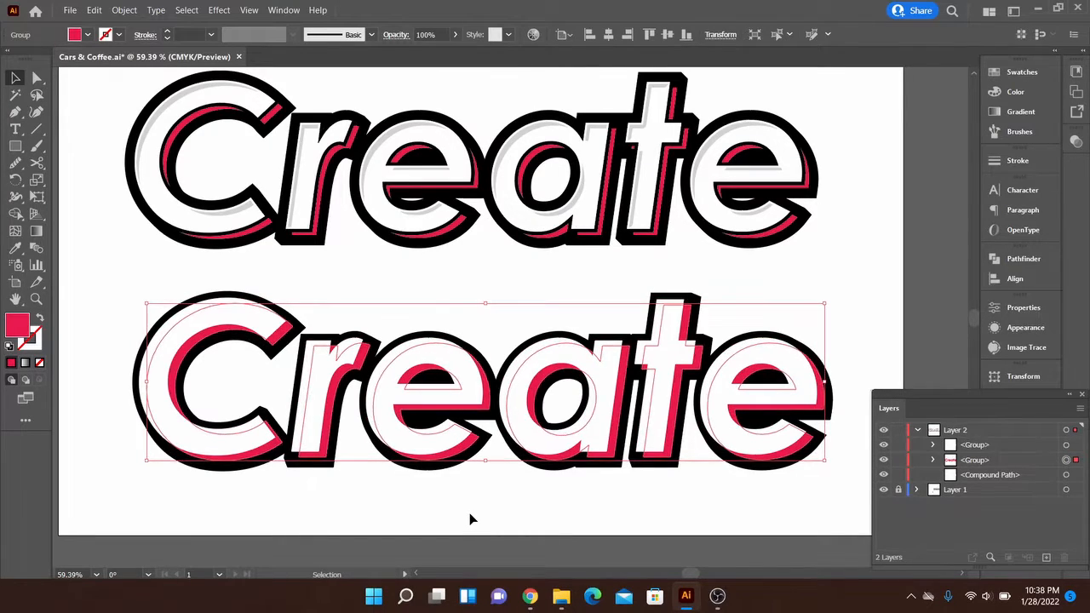
key(Up)
key(Up)
key(Left)
key(Left)
key(Down)
key(Right)
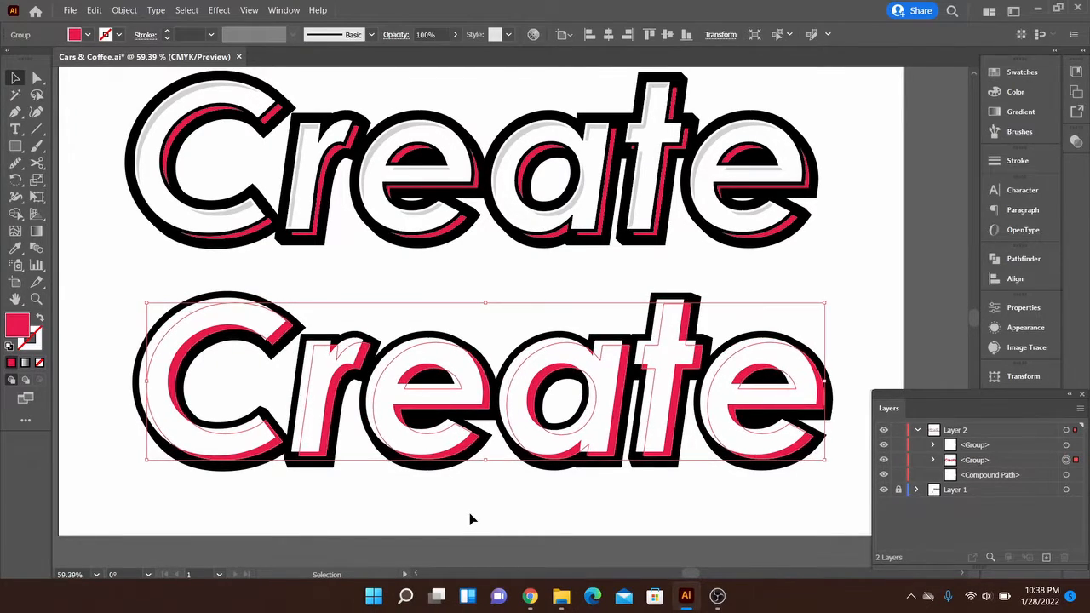
click(488, 323)
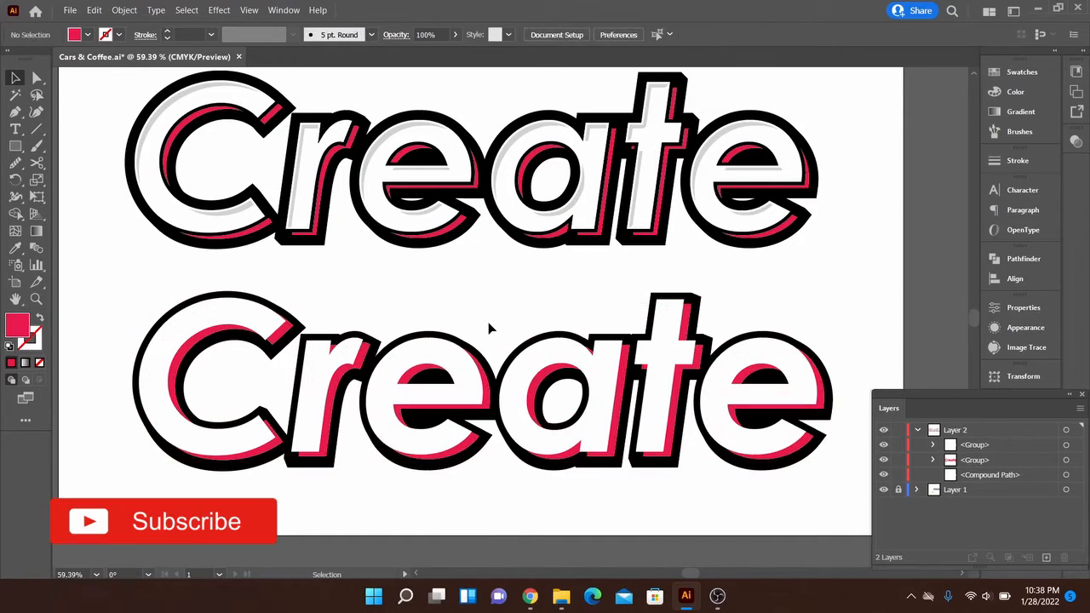
click(531, 360)
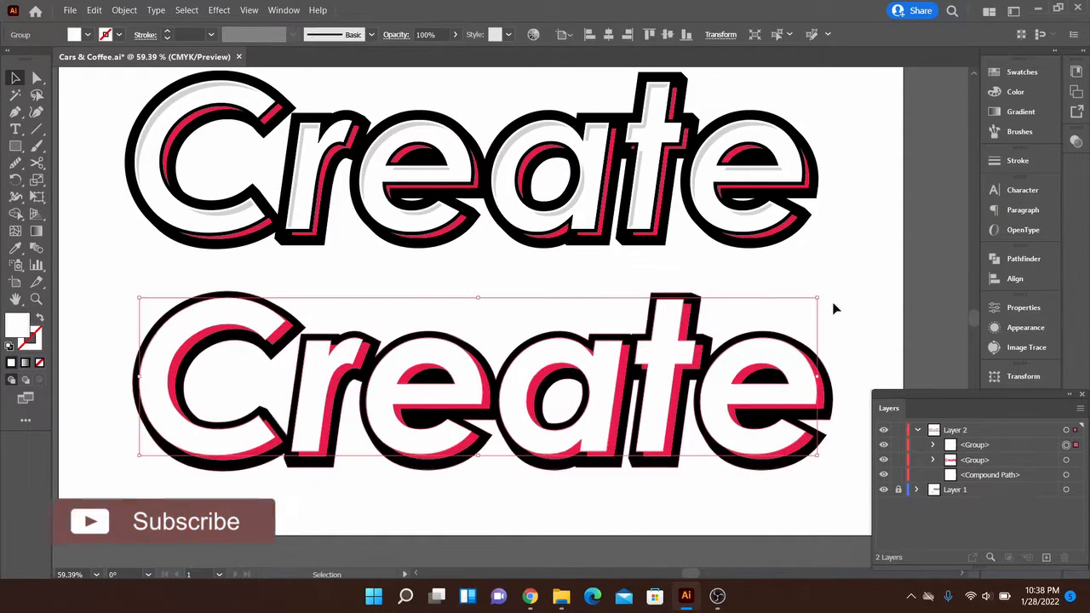
click(859, 286)
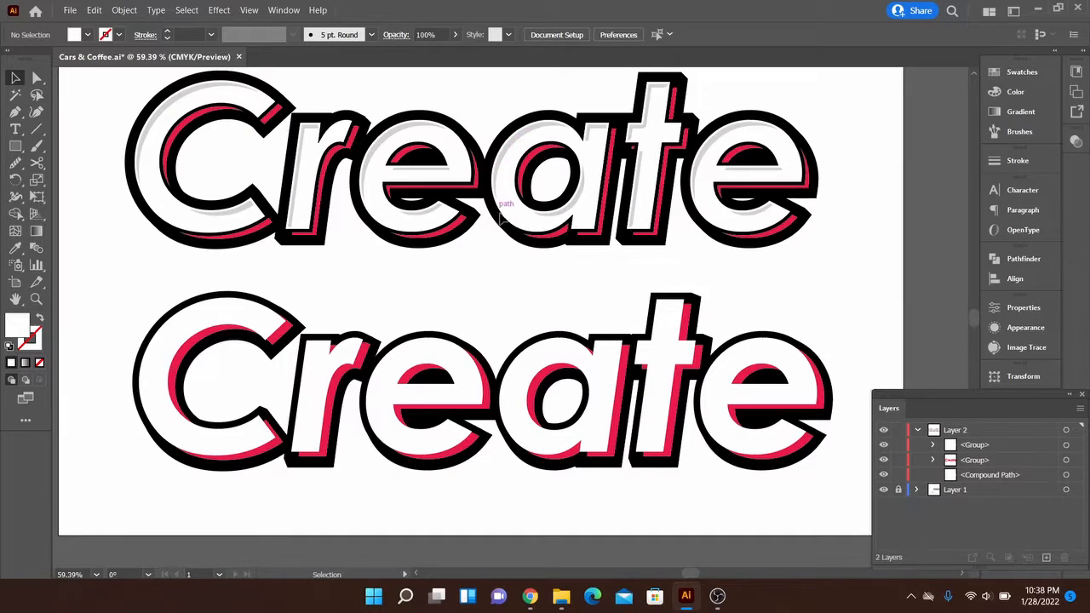
- Copy the white lettering group, paste the copy directly in front, and fill the copy with a light grey swatch
click(517, 407)
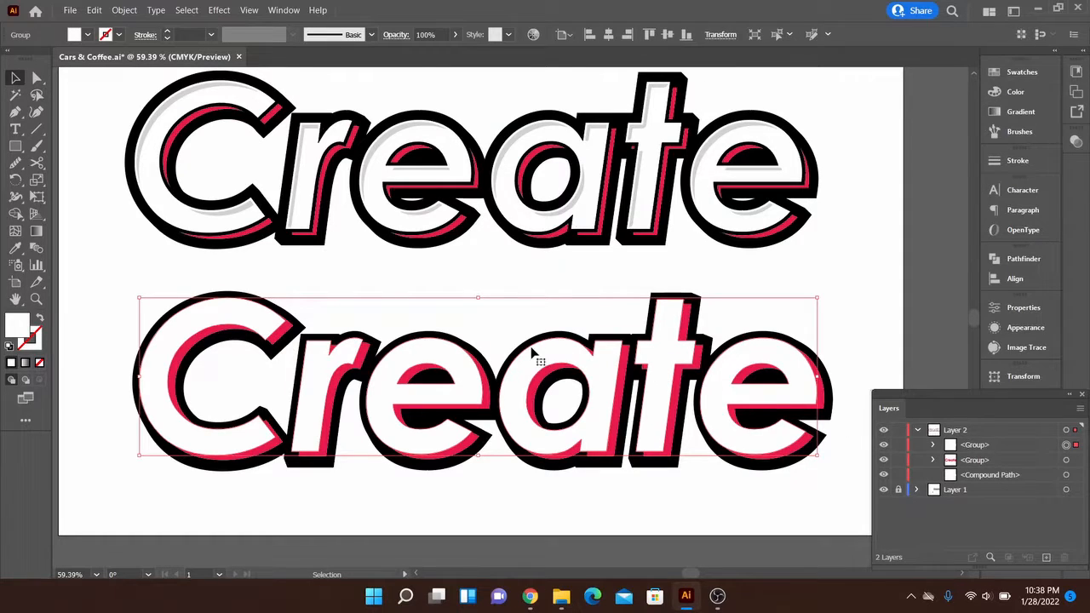
key(ctrl+c)
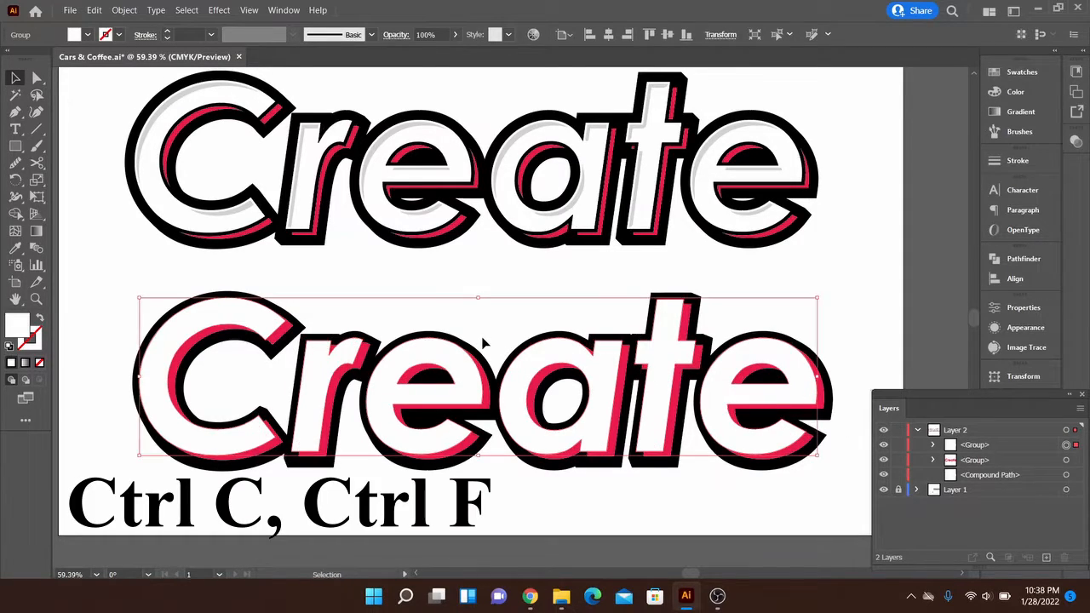
key(ctrl+f)
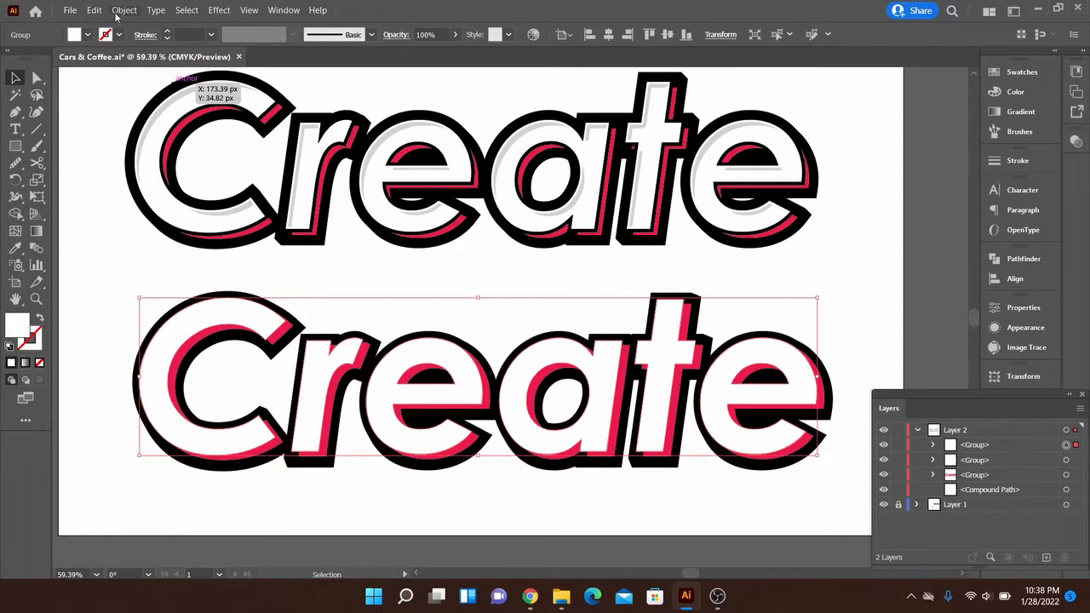
click(996, 76)
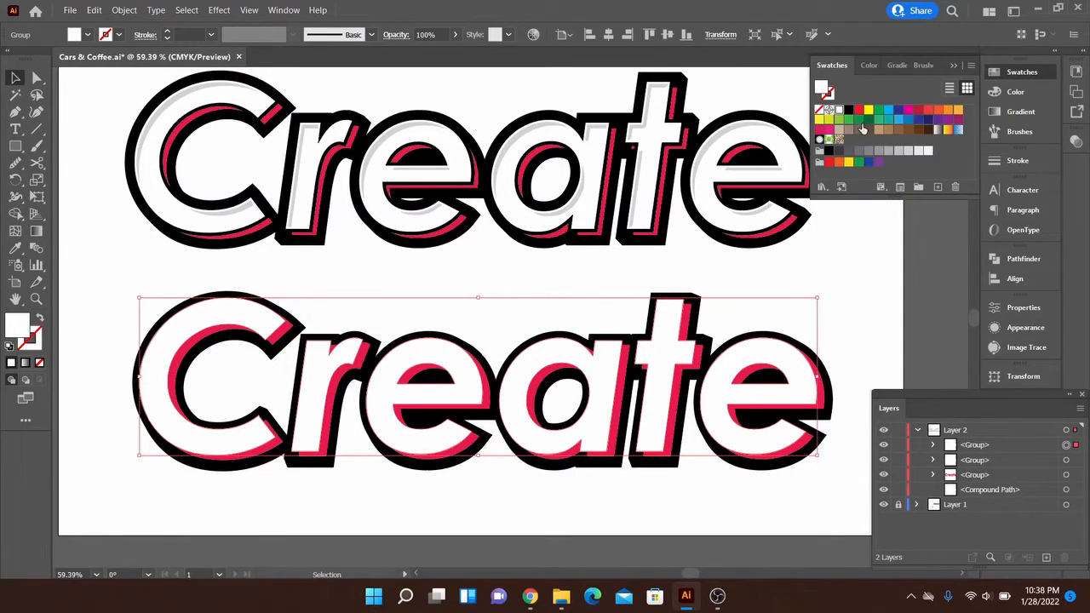
click(909, 151)
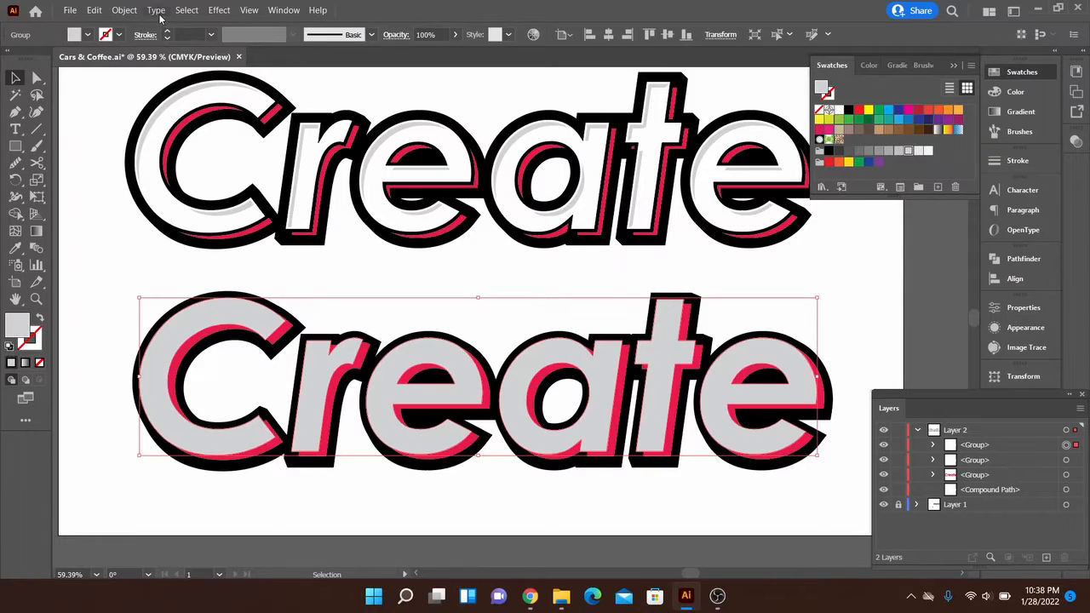
- Apply Offset Path to the grey lettering with an offset of -8 px and mitered joins
click(132, 10)
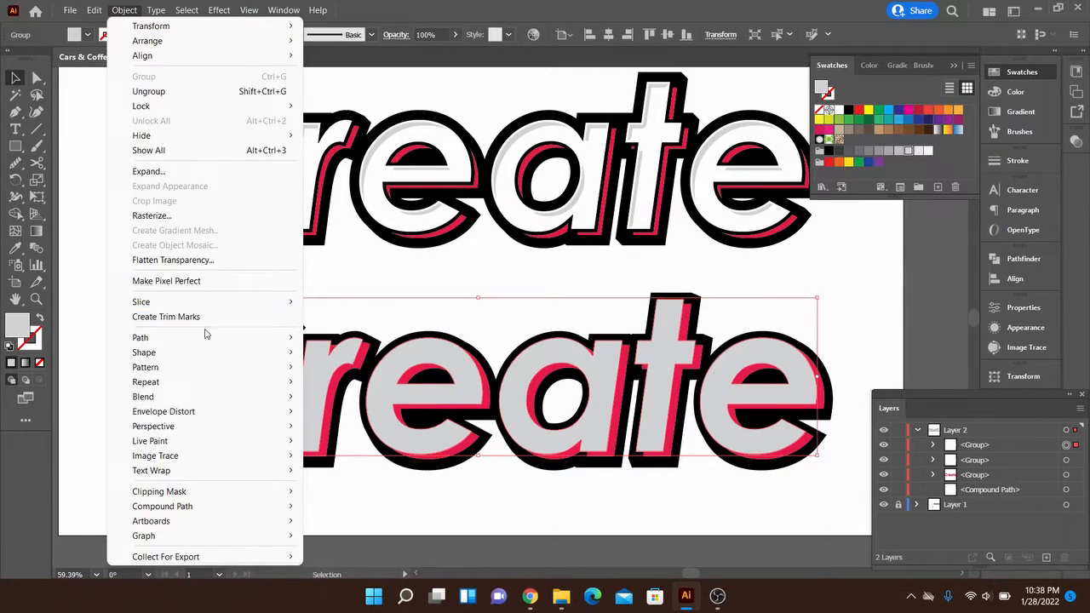
mouse_move(207, 338)
click(371, 391)
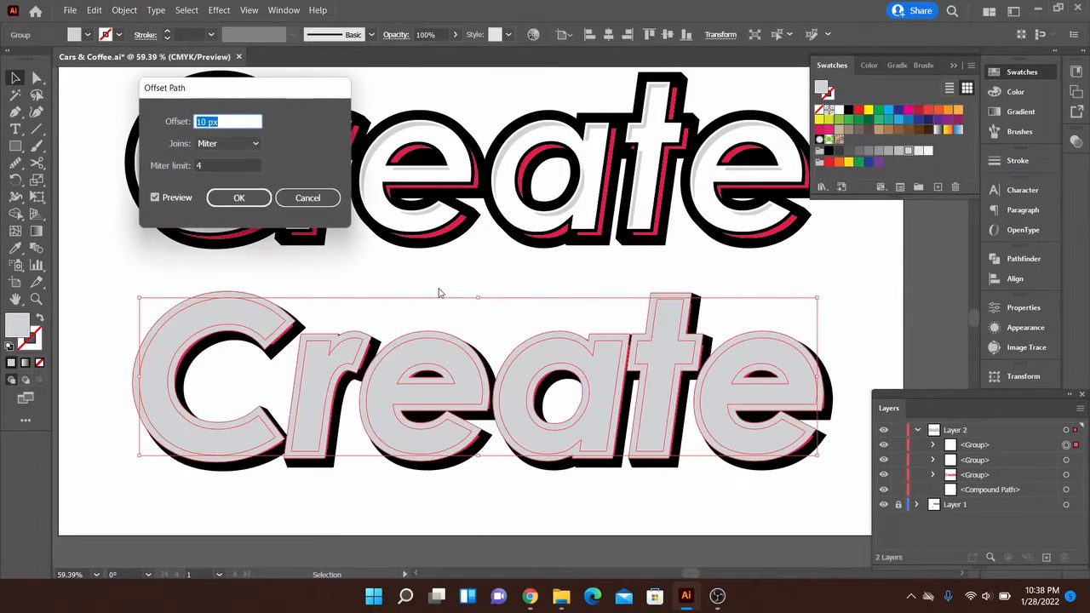
key(shift+Down)
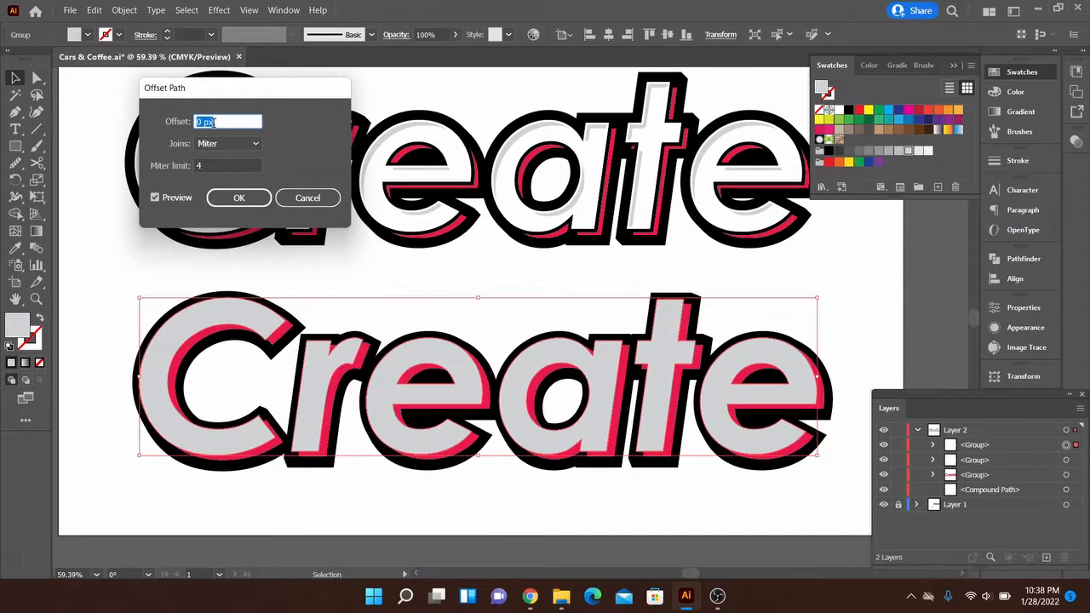
key(shift+Down)
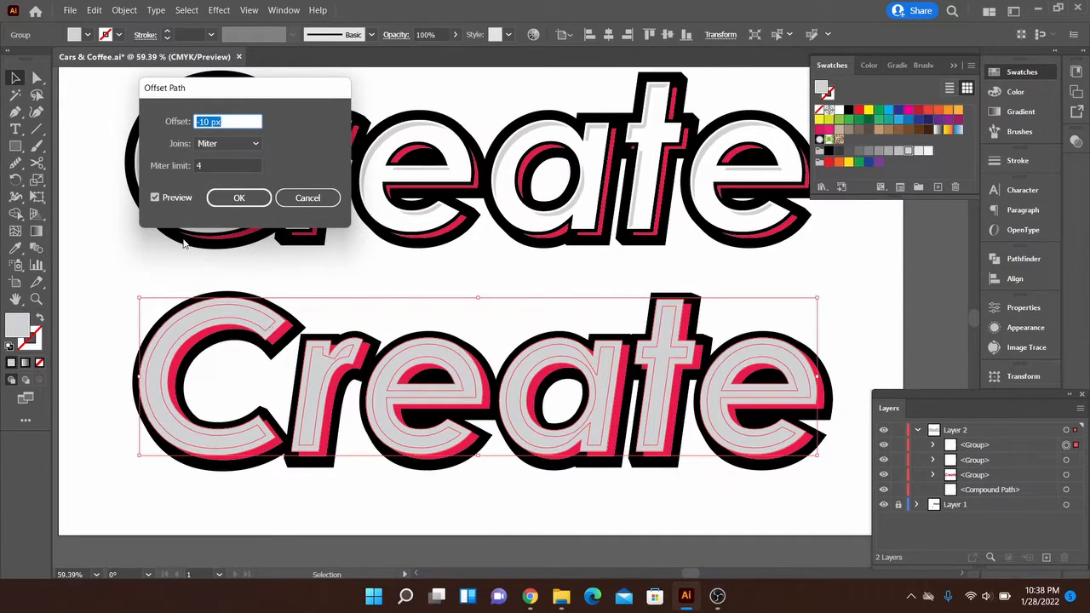
key(Up)
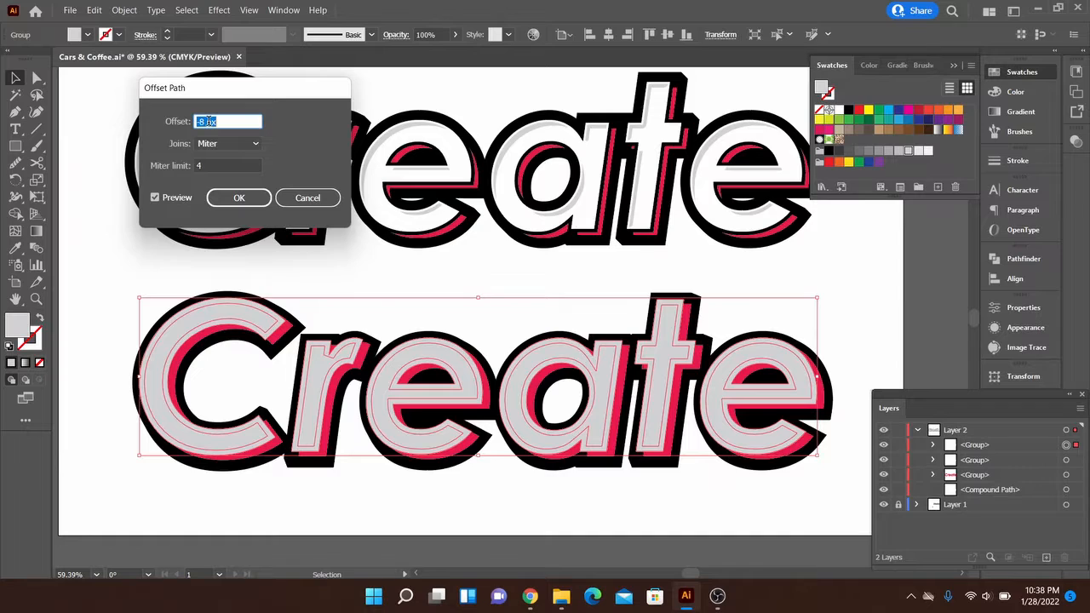
click(240, 199)
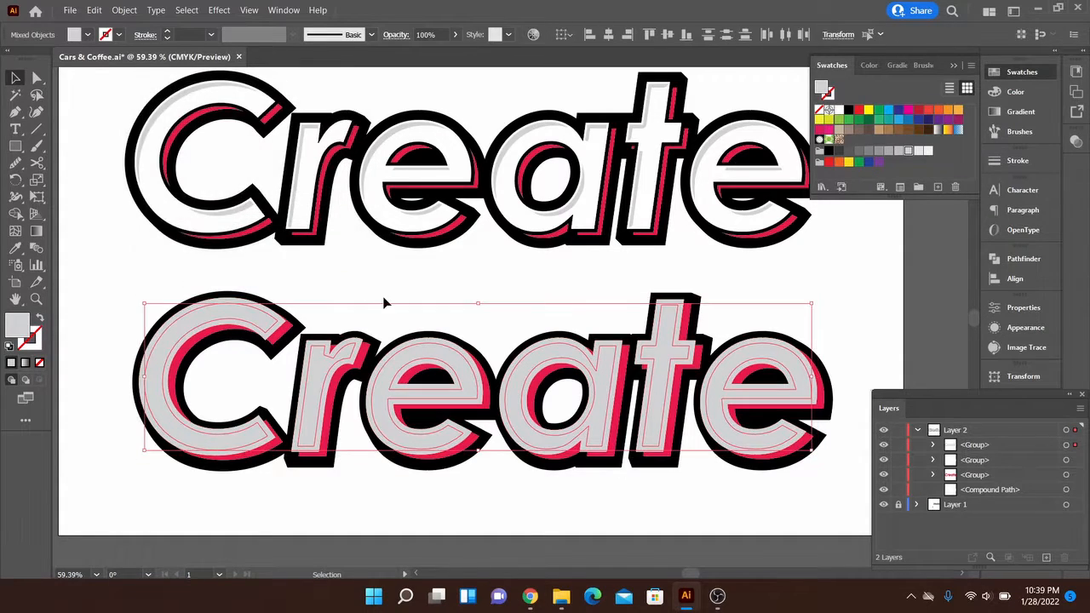
- Ungroup the grey lettering that contains the original letters and their inset paths, and clear the selection
click(592, 314)
scroll(594, 319, up, 1)
click(604, 350)
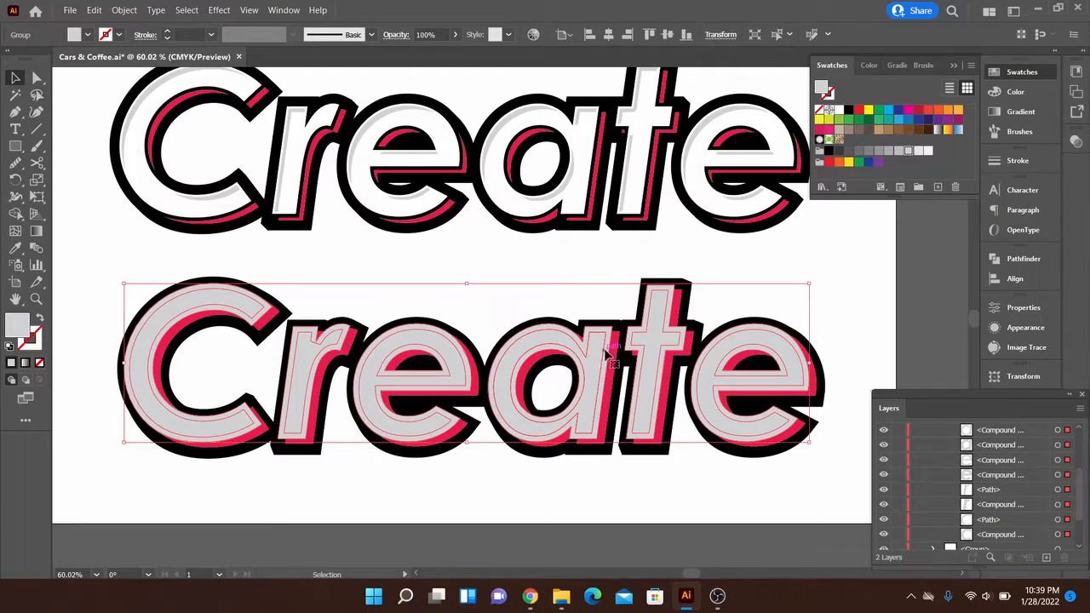
scroll(988, 471, up, 5)
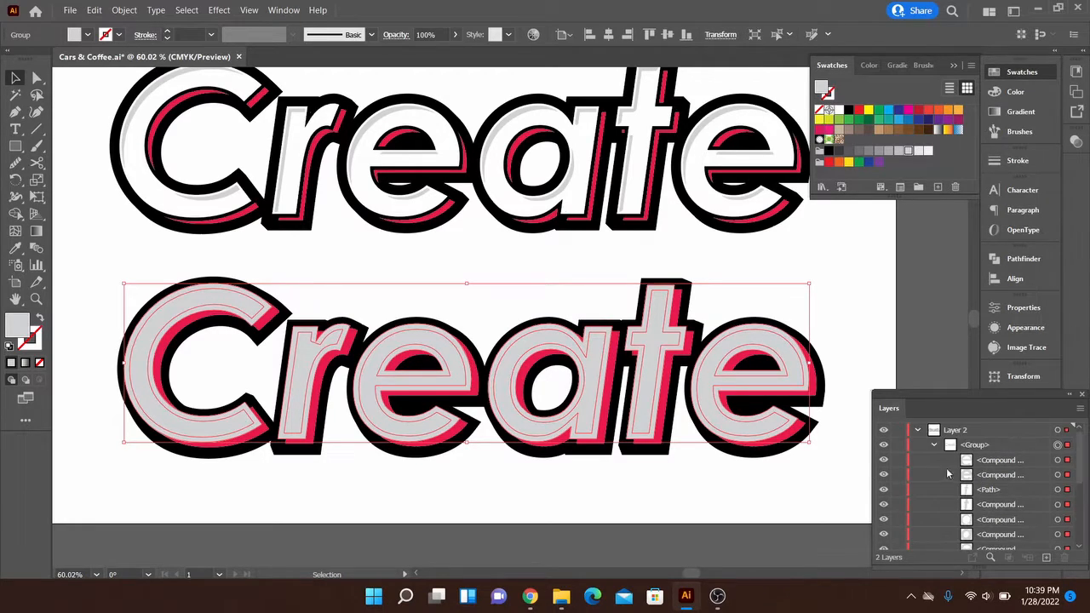
click(933, 444)
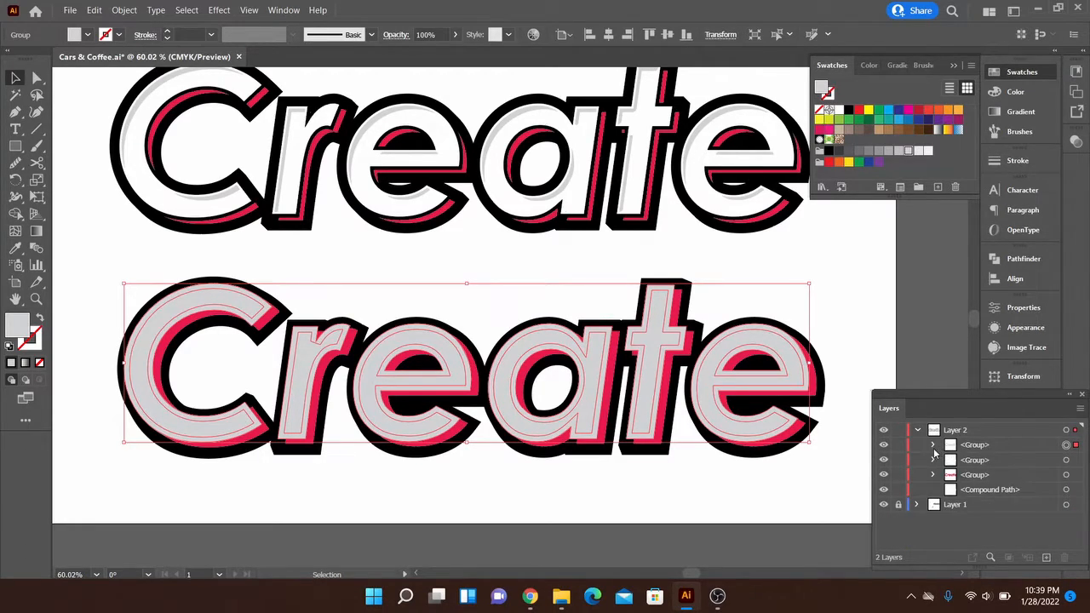
click(934, 446)
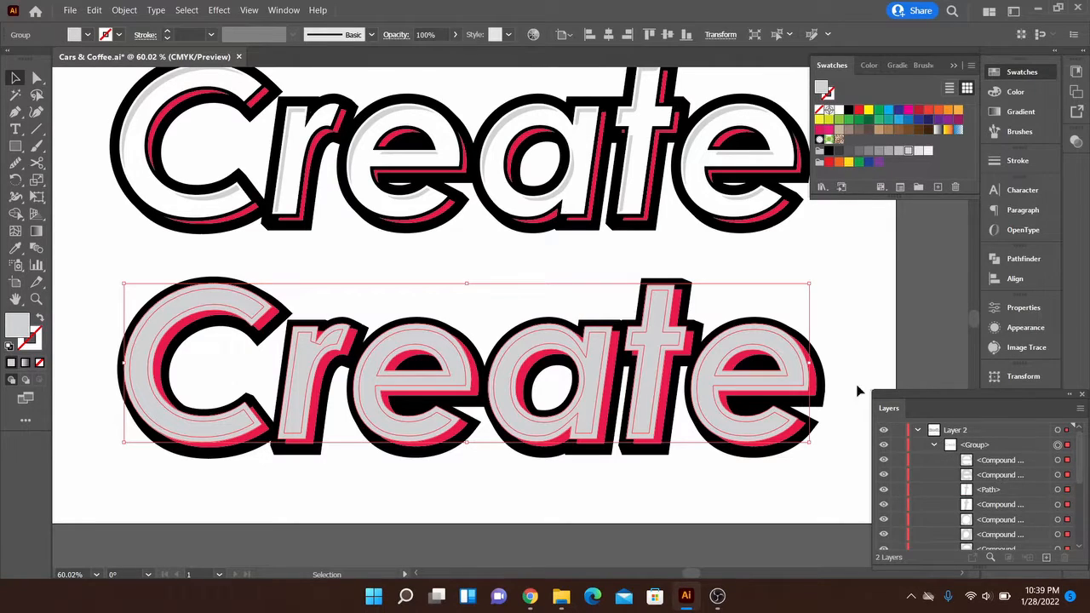
right_click(740, 344)
click(783, 216)
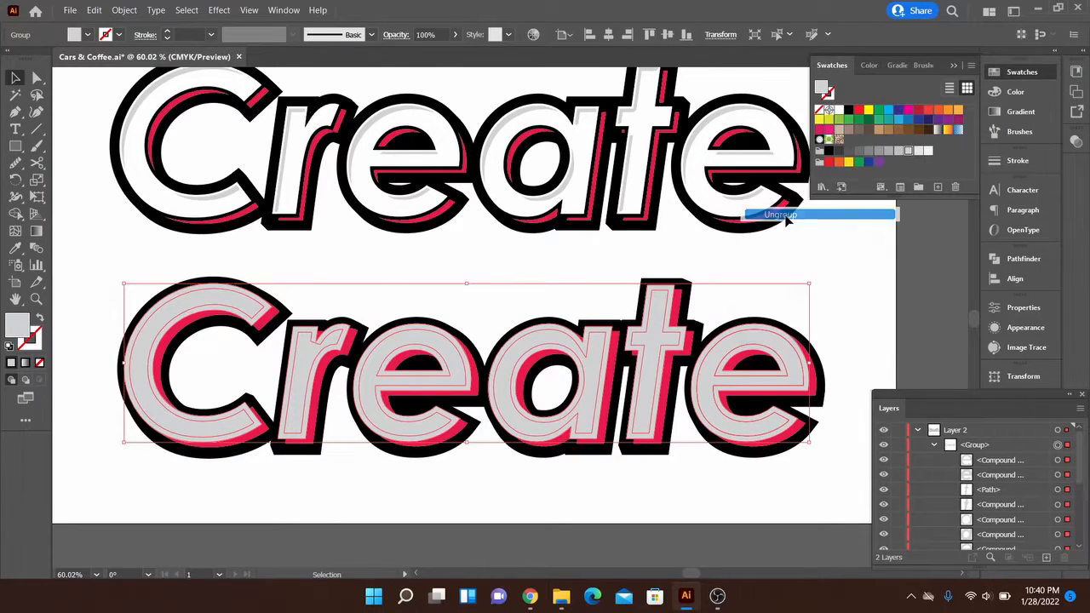
click(814, 316)
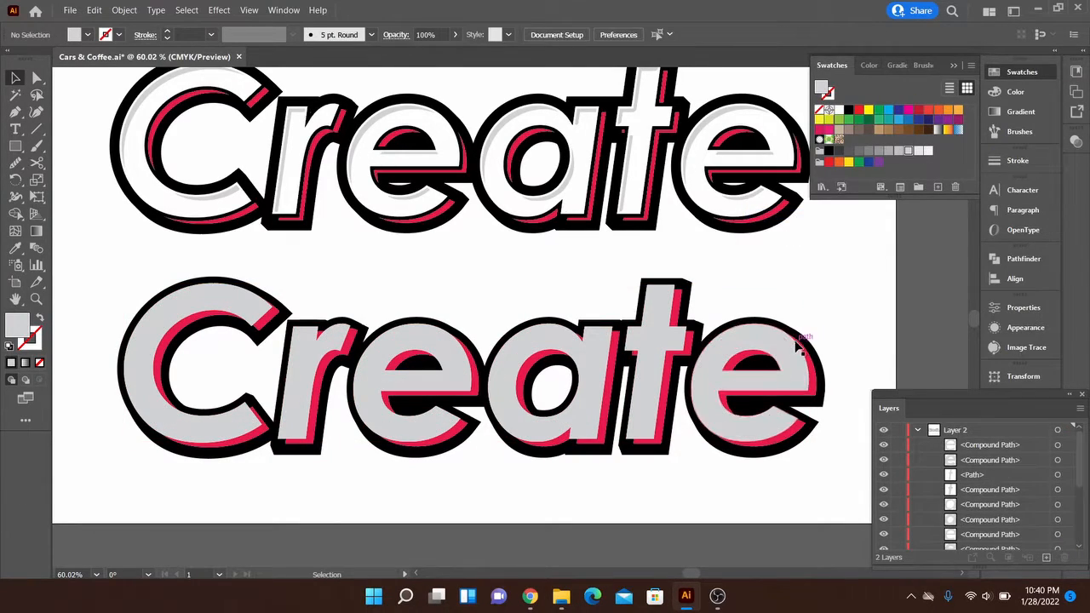
- Delete the full-size grey shape of each letter in the lower "Create", keeping only the thinner inset shapes
click(797, 344)
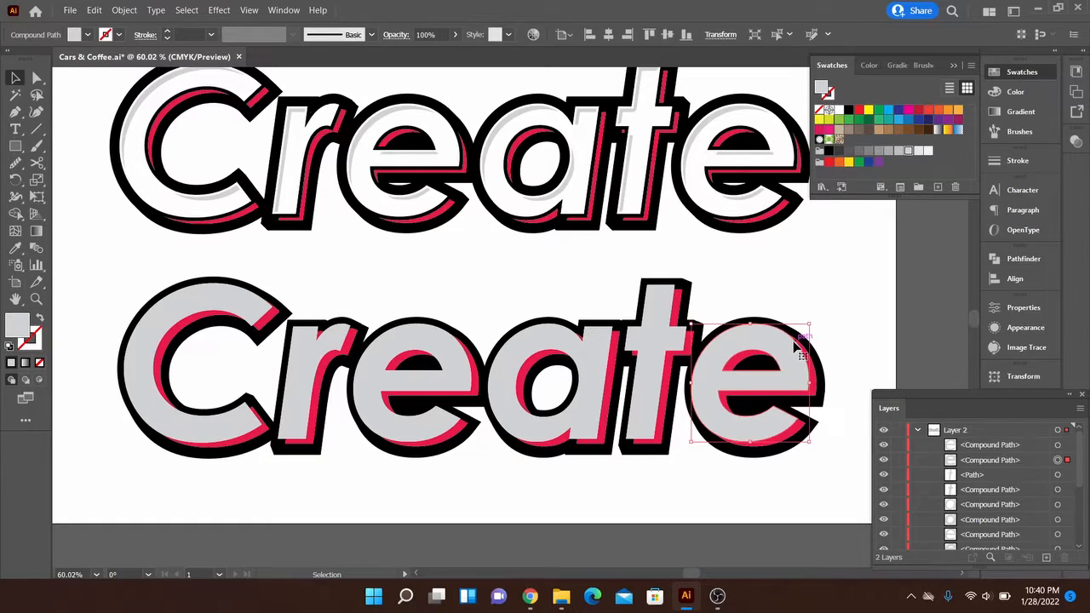
key(Delete)
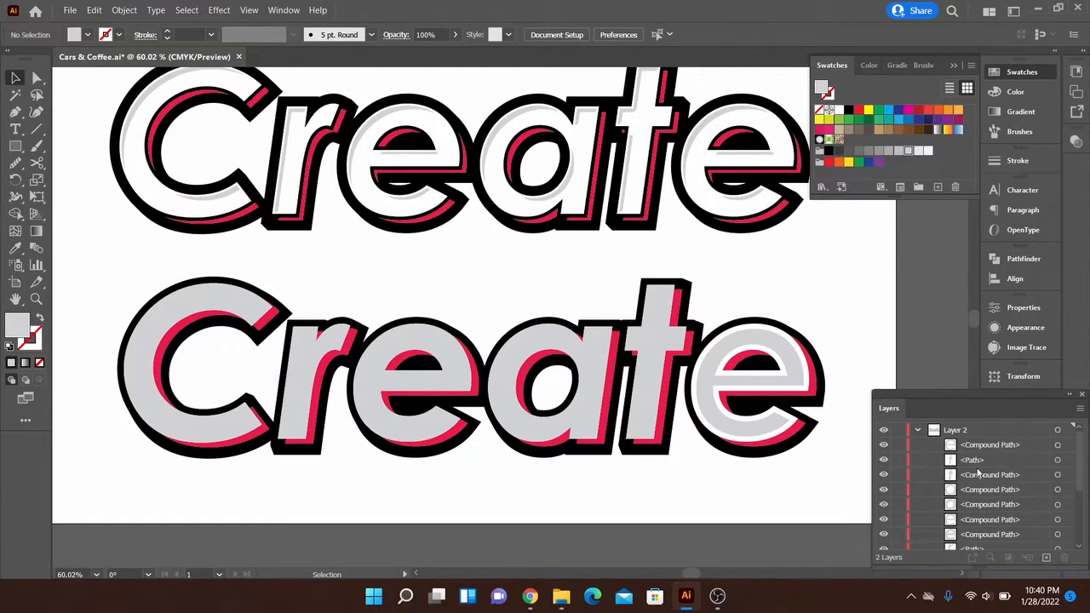
click(1061, 476)
key(Delete)
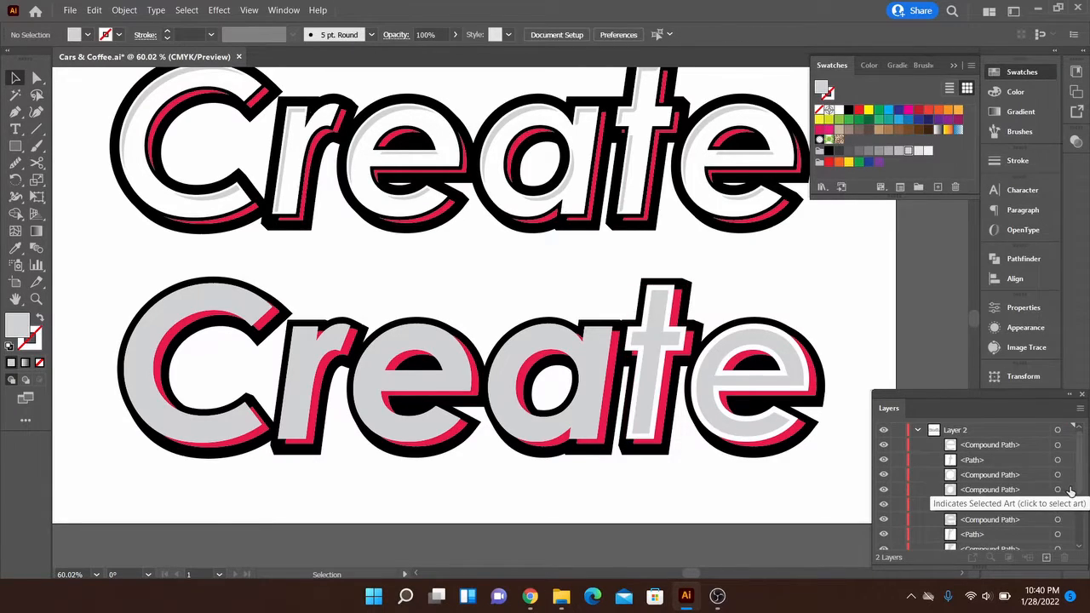
click(1059, 504)
key(Delete)
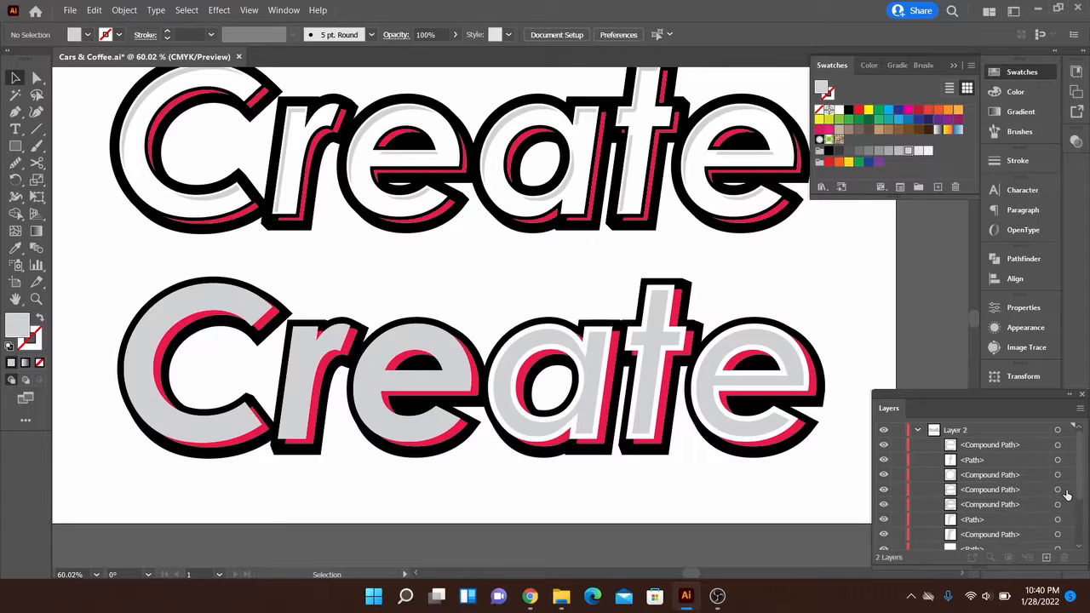
click(1059, 504)
key(Delete)
click(1060, 519)
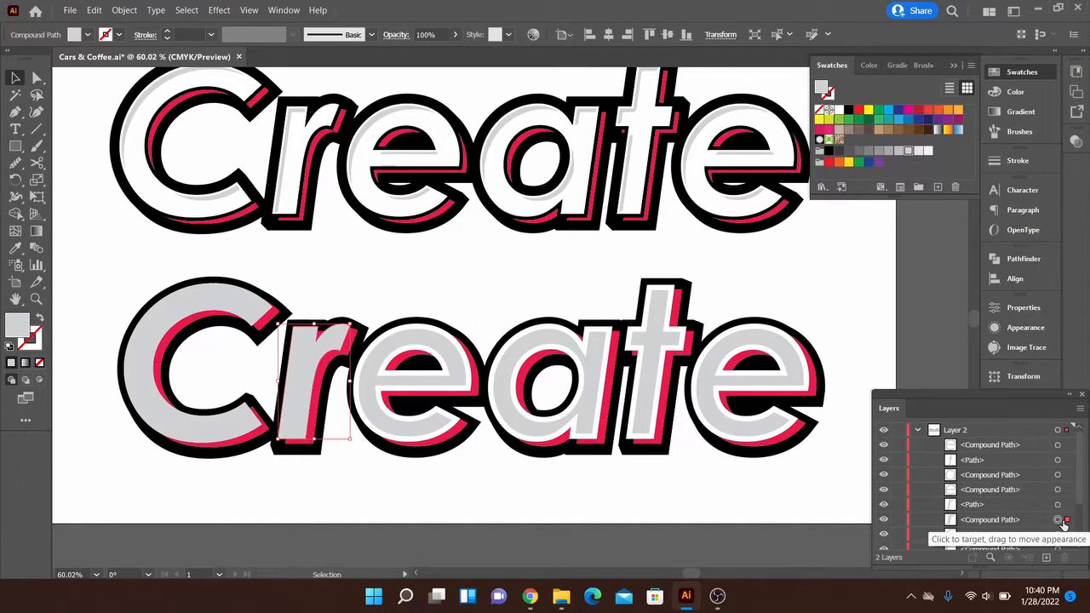
key(Delete)
click(1060, 537)
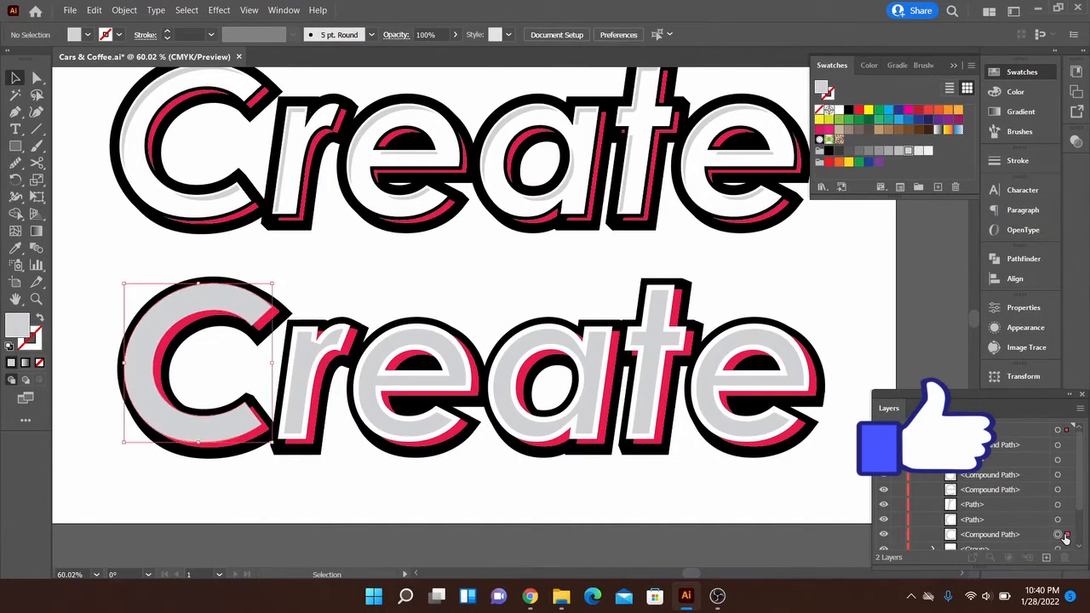
key(Delete)
- Group the six inset grey letter shapes together and deselect them
click(773, 433)
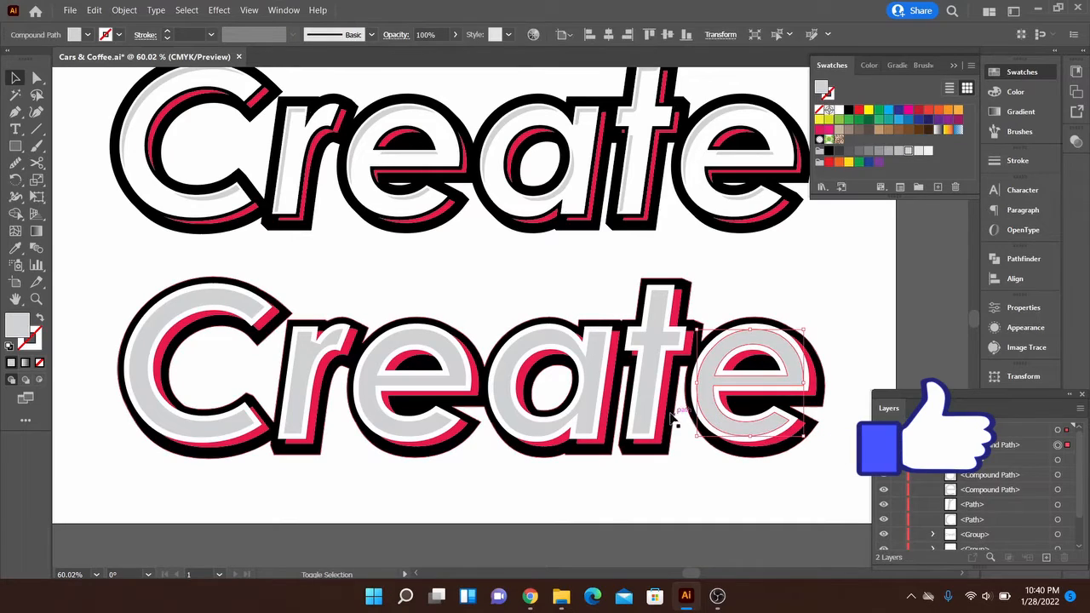
shift+click(641, 400)
shift+click(590, 370)
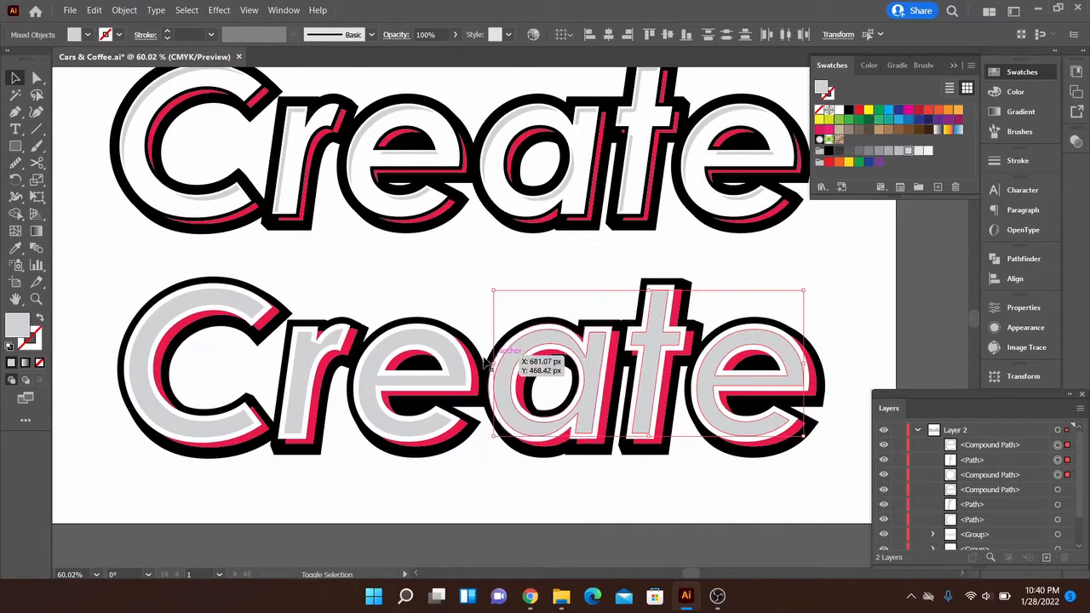
shift+click(447, 360)
shift+click(325, 357)
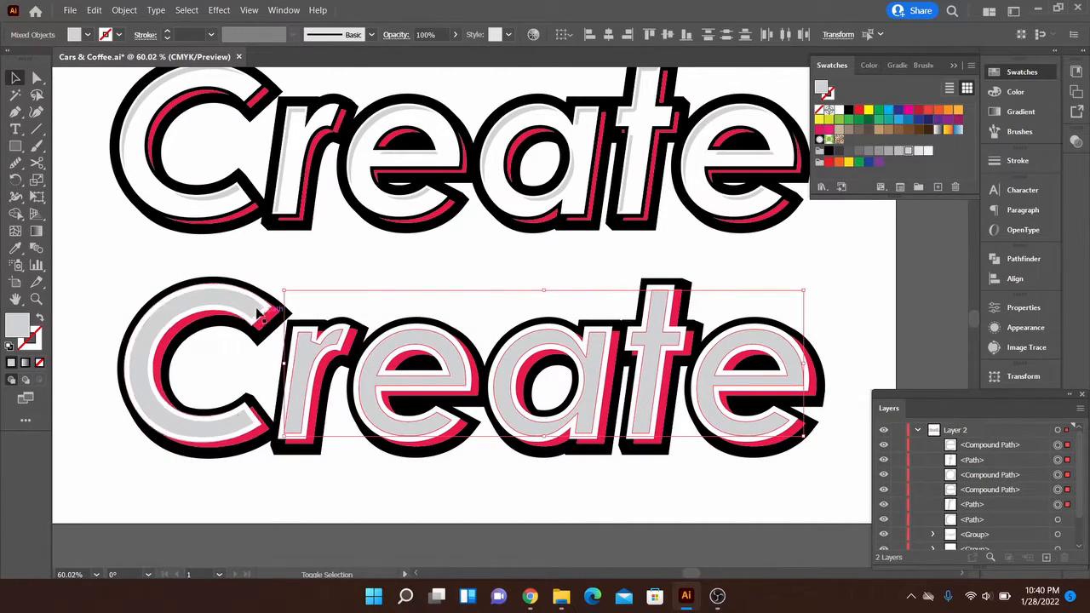
shift+click(244, 304)
right_click(243, 304)
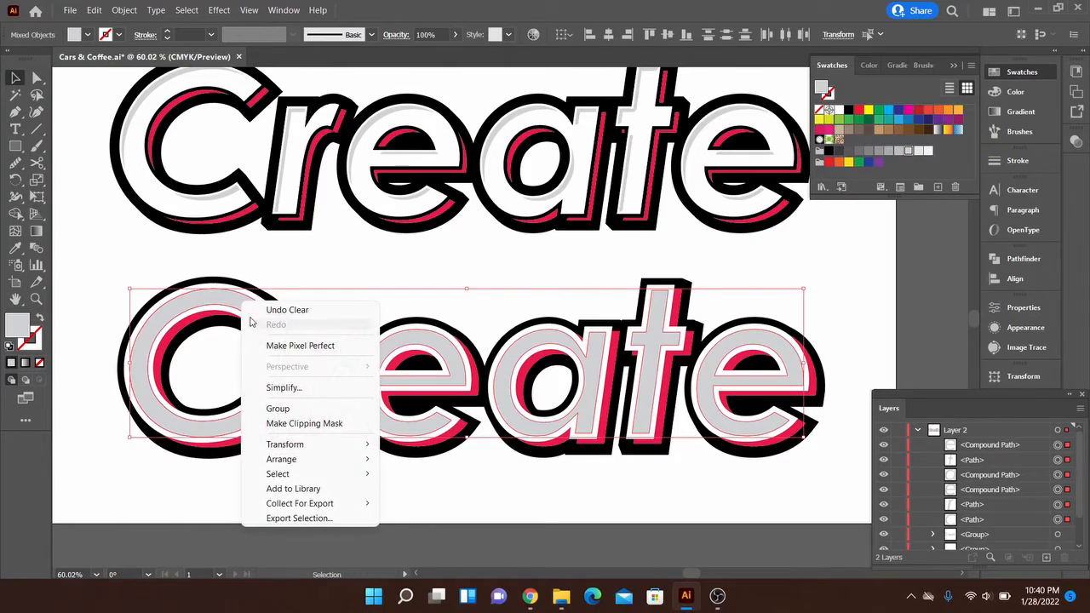
click(290, 409)
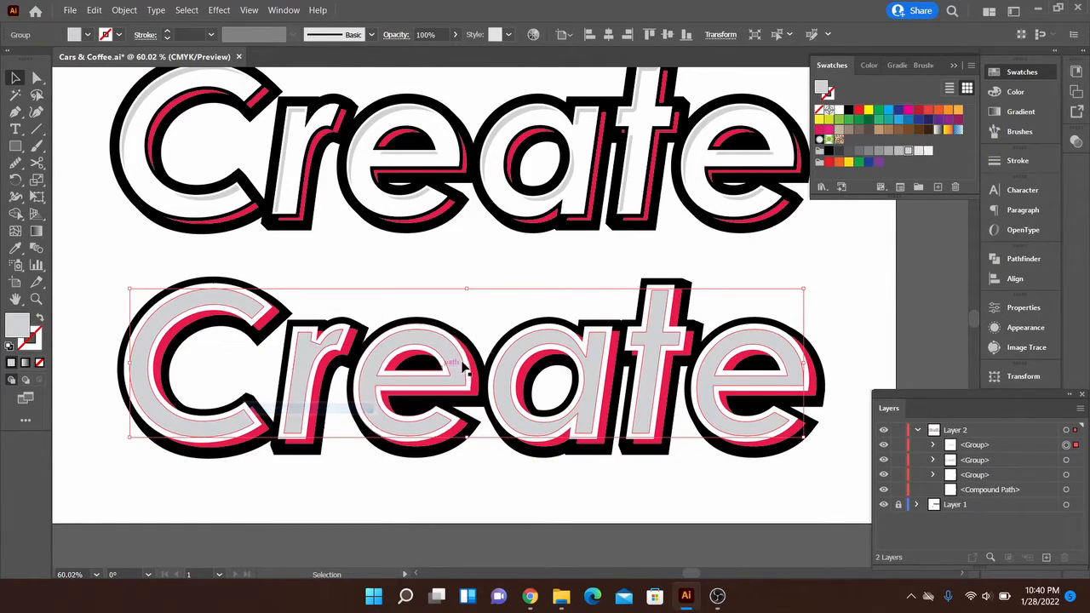
click(512, 277)
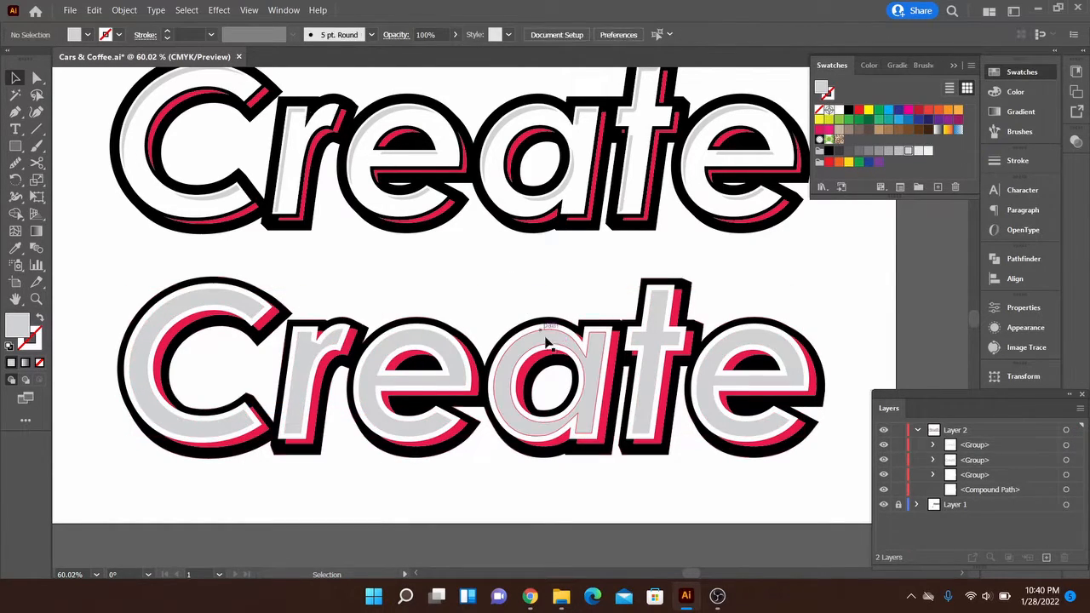
- Copy the white lettering group, paste it in front, and move the copy above the grey inset group in the layer order
click(475, 364)
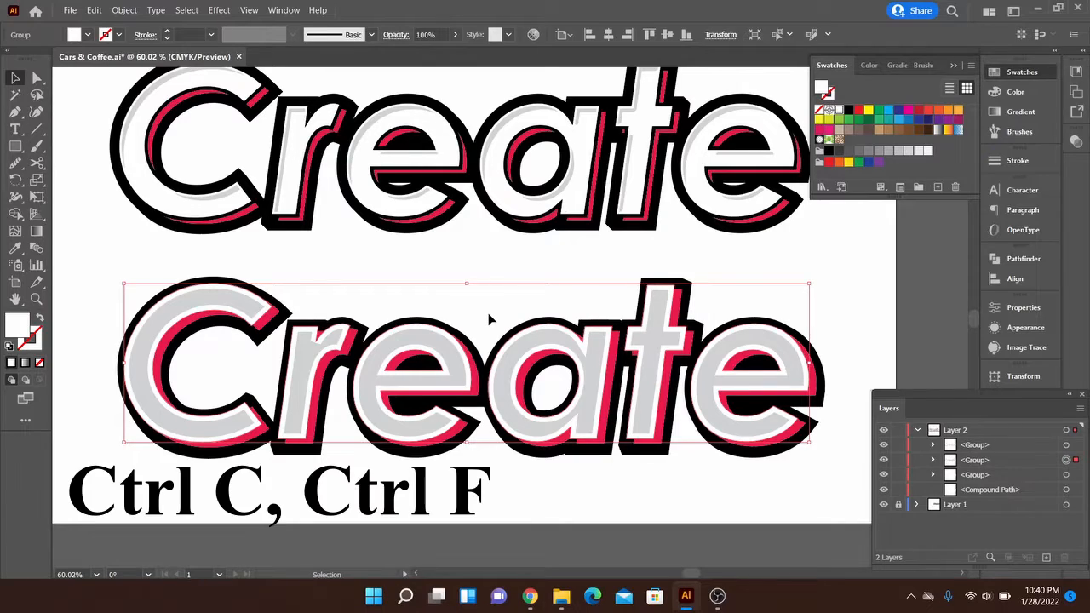
key(ctrl+c)
key(ctrl+f)
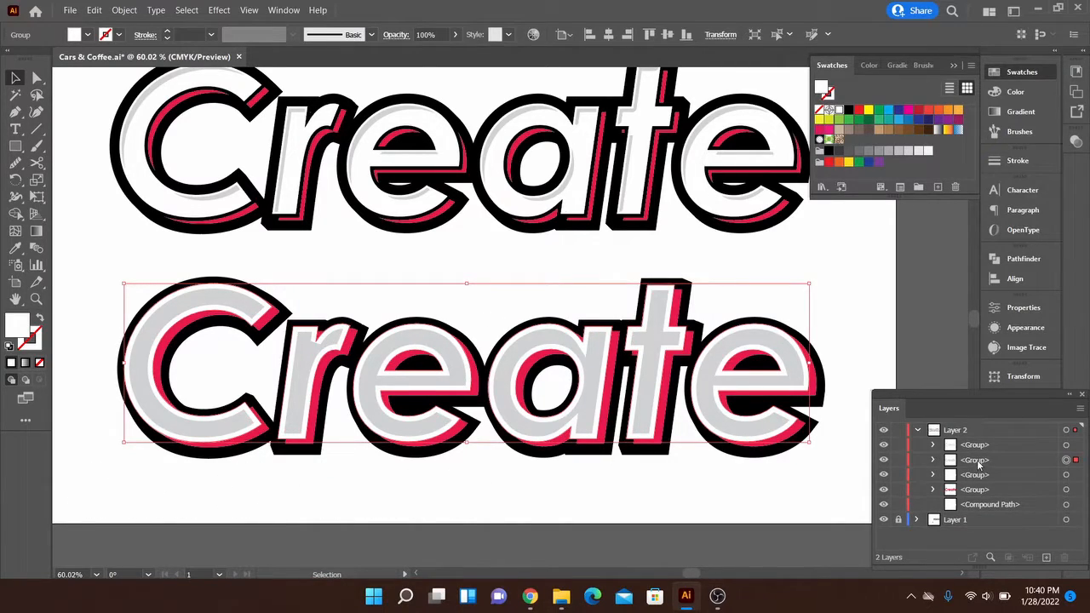
drag(978, 464, 974, 442)
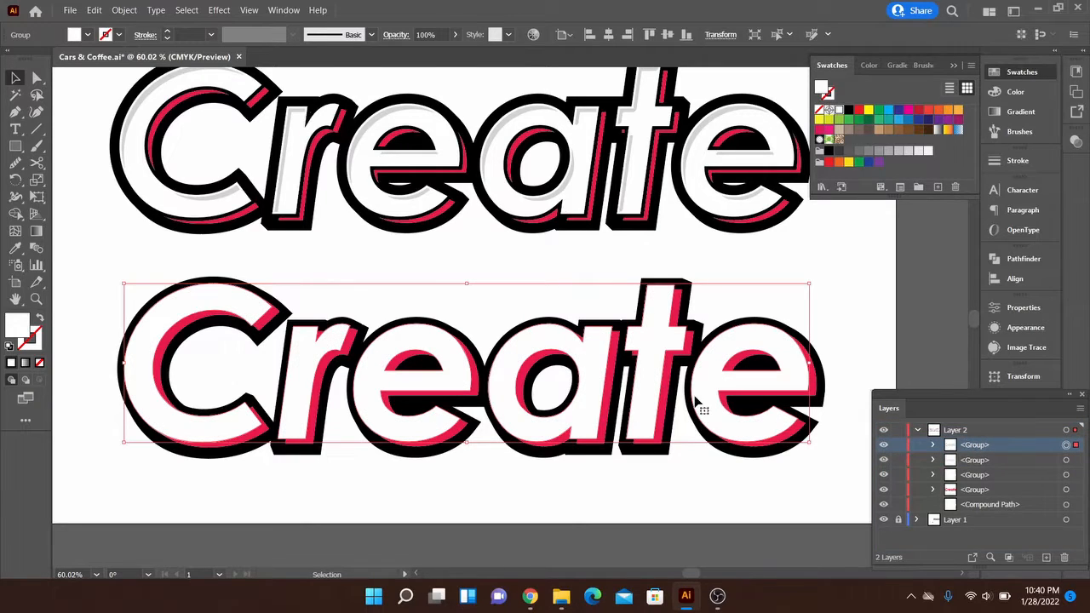
- Nudge the top white lettering copy down and to the right so it is offset from the grey inset letters
key(shift+Down)
key(shift+Right)
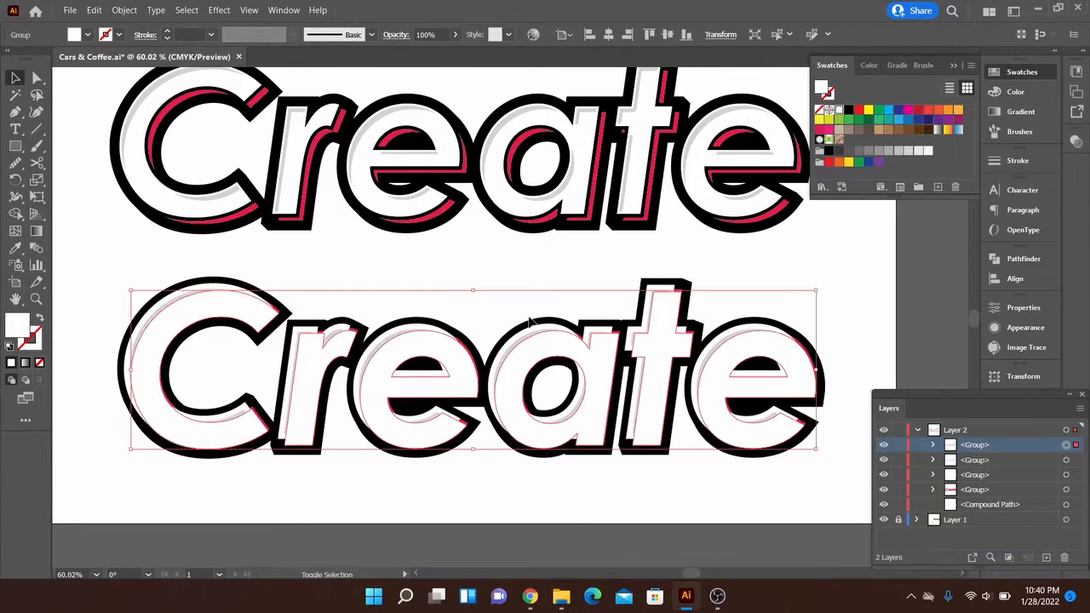
key(Down)
key(Down)
key(Down)
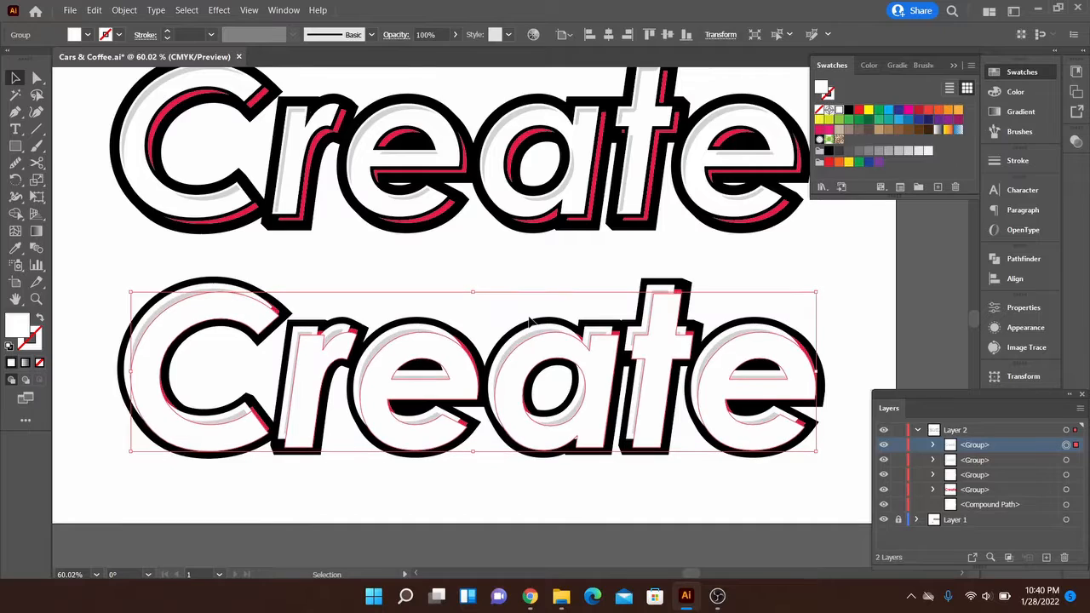
key(Right)
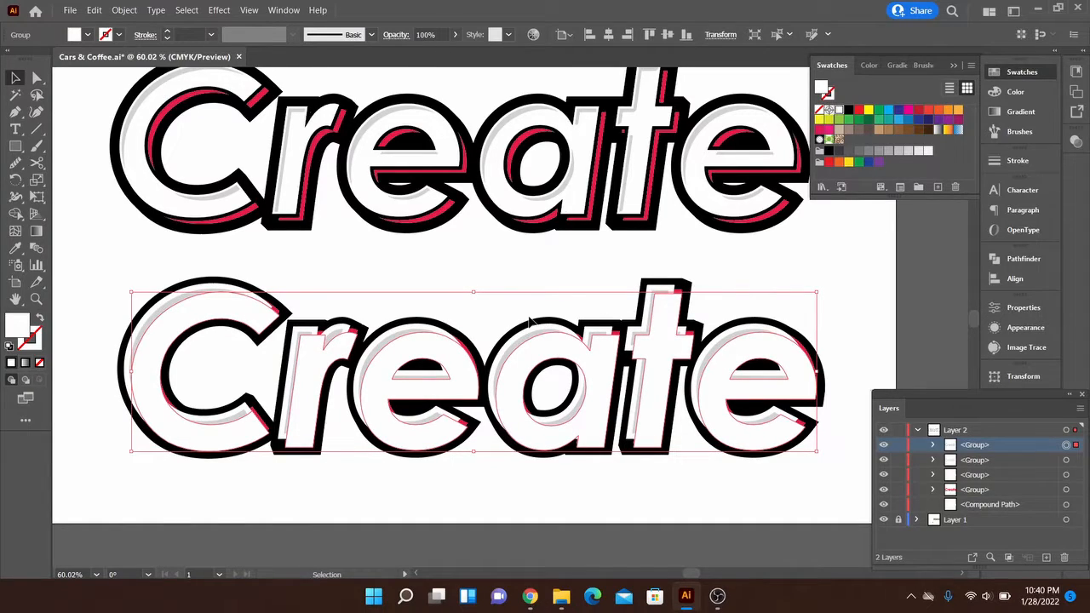
- Nudge the top white lettering copy slightly down and to the left, and unite its letter shapes with Pathfinder
key(Down)
key(Left)
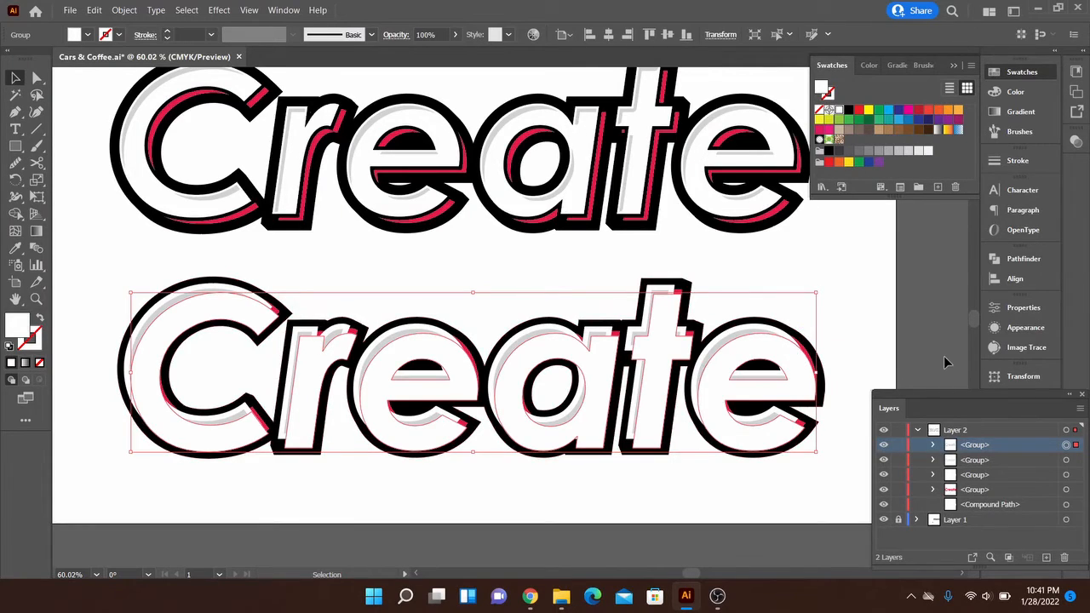
click(1022, 259)
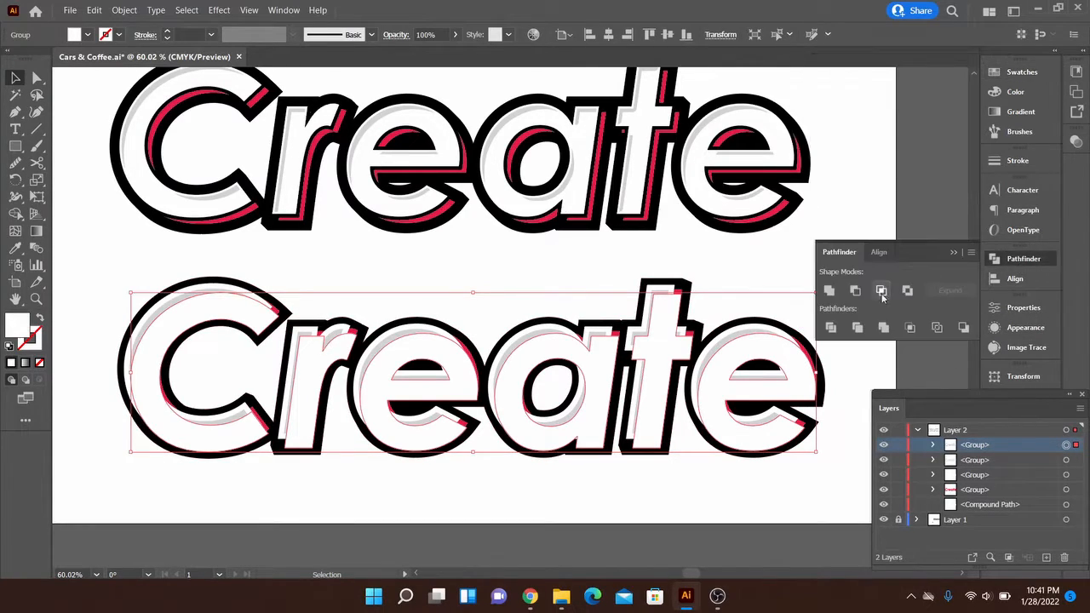
click(828, 293)
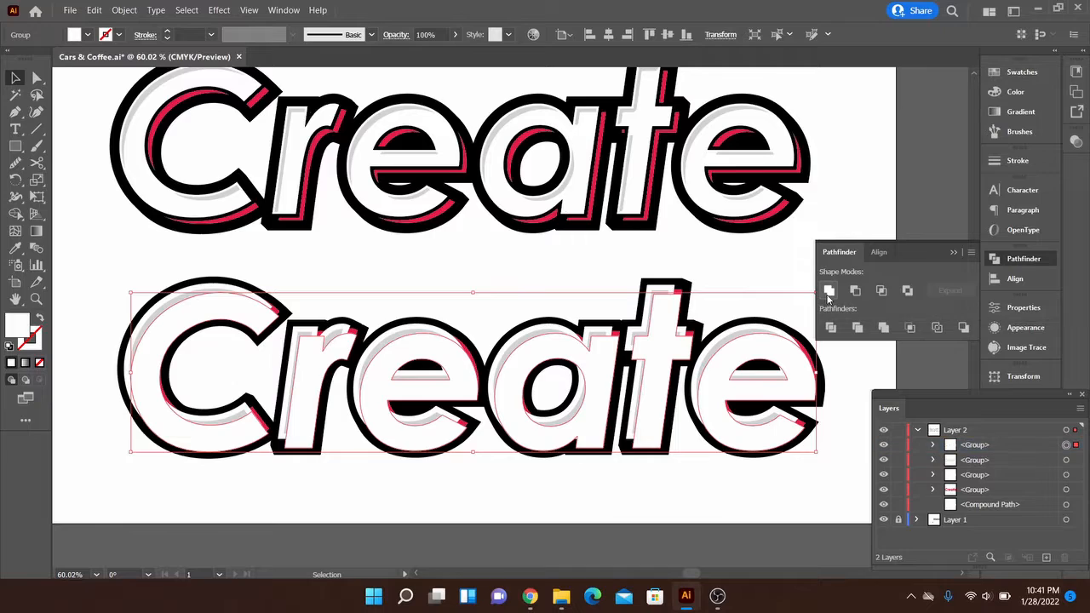
- Convert the grey inset letter group and the offset white lettering copy above it into separate compound paths
click(1076, 460)
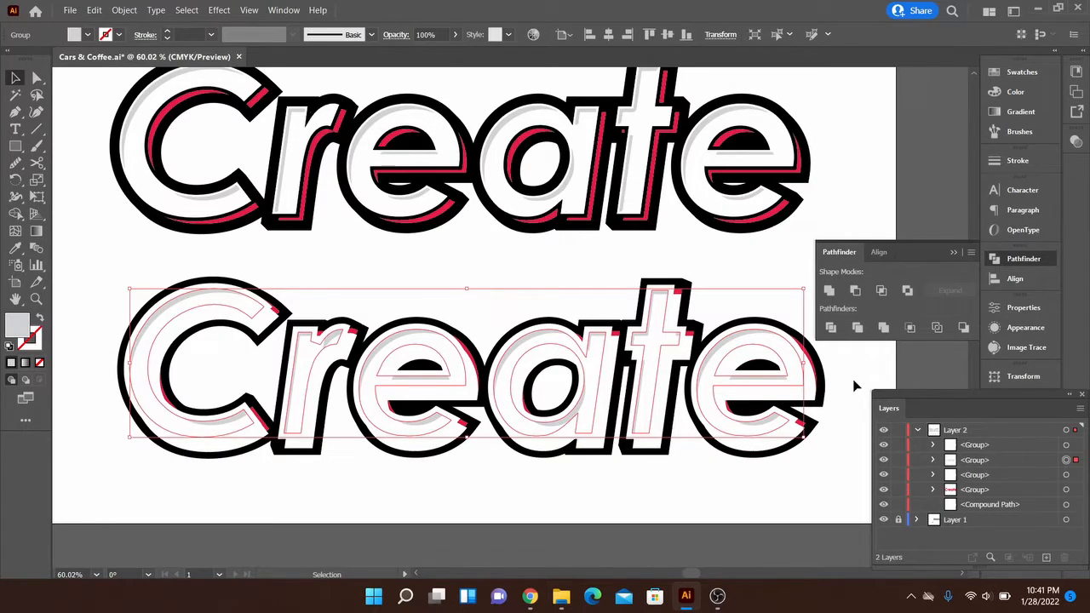
key(ctrl+8)
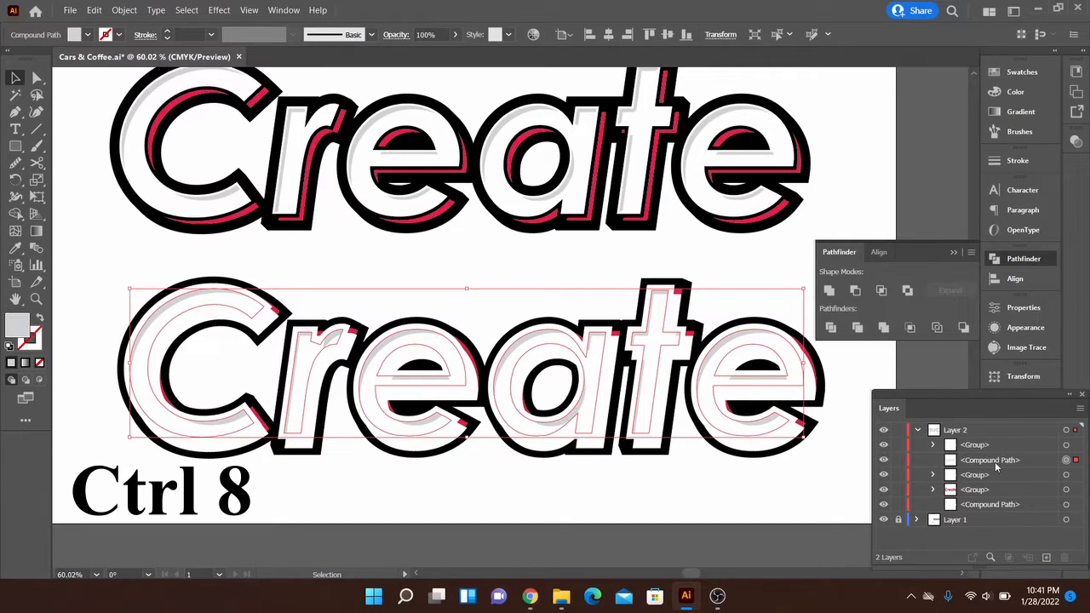
click(868, 379)
click(806, 392)
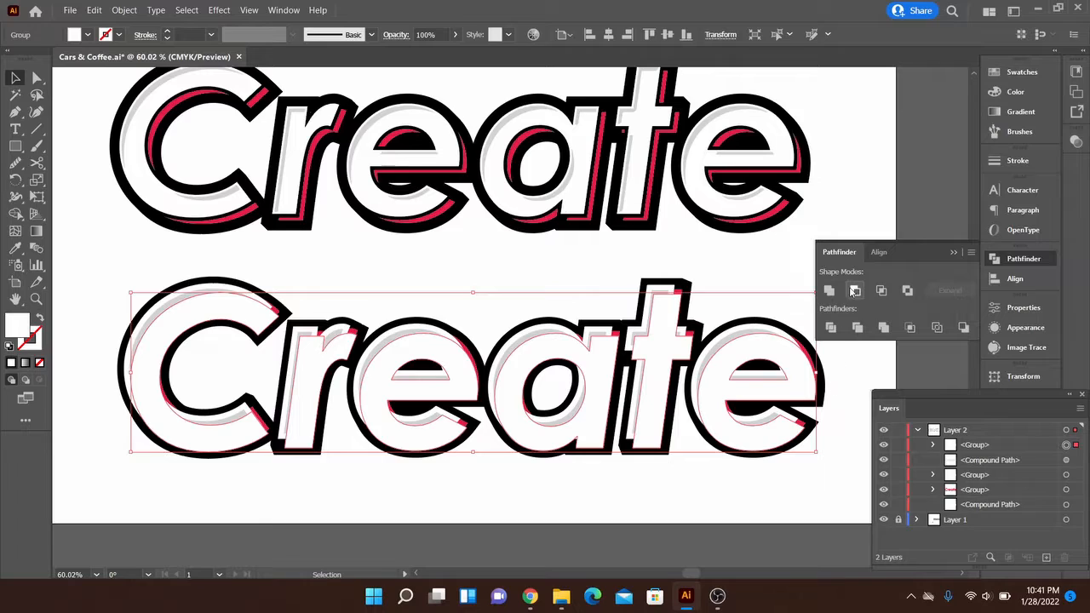
key(a)
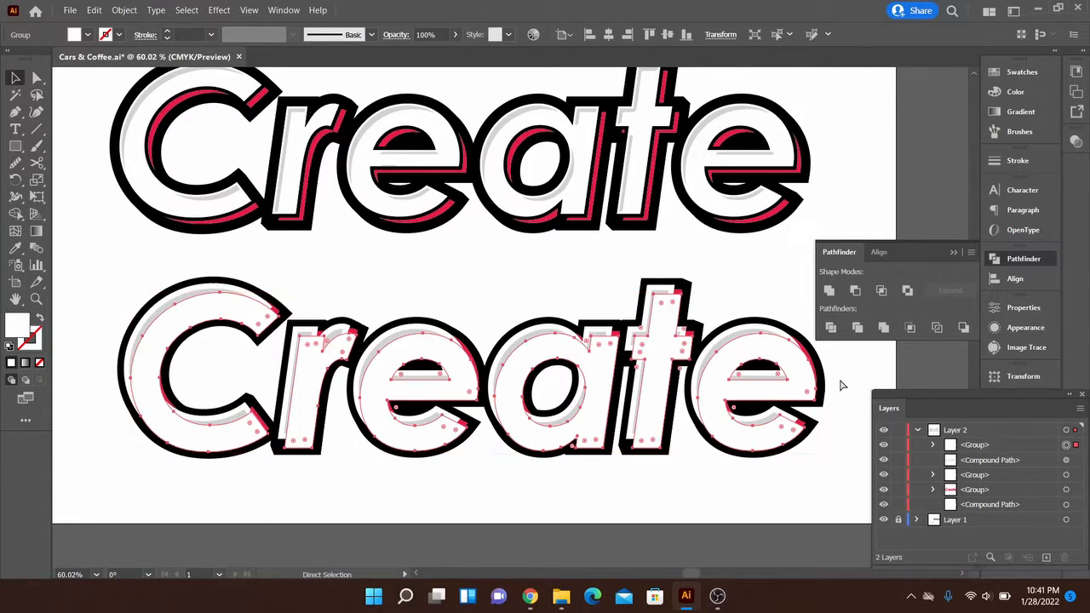
key(ctrl+8)
key(v)
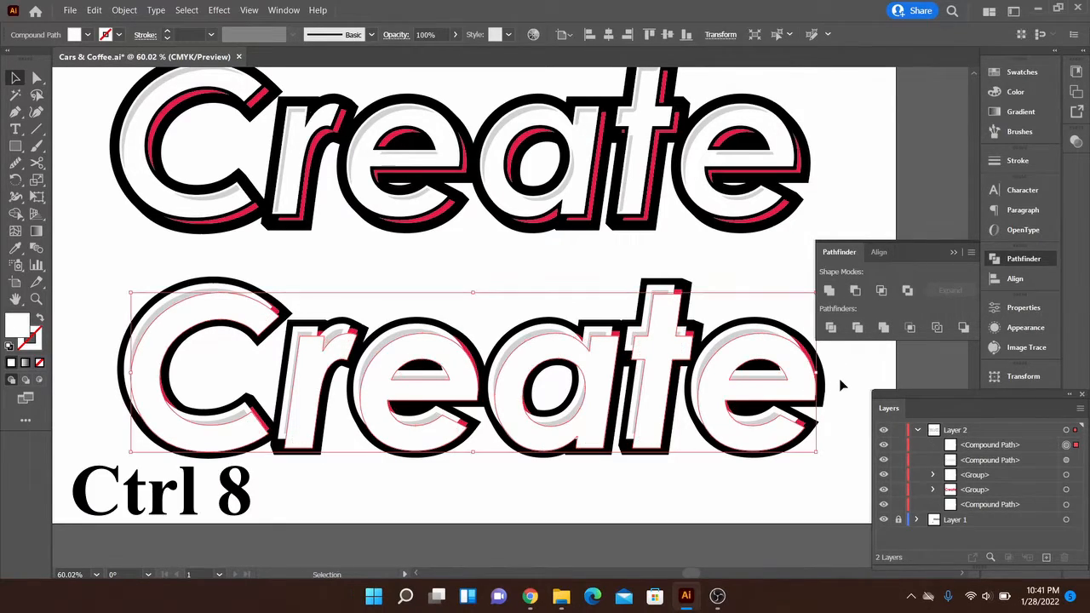
- Subtract the offset white compound path from the grey inset compound path with Minus Front, and deselect the result
shift+click(1066, 460)
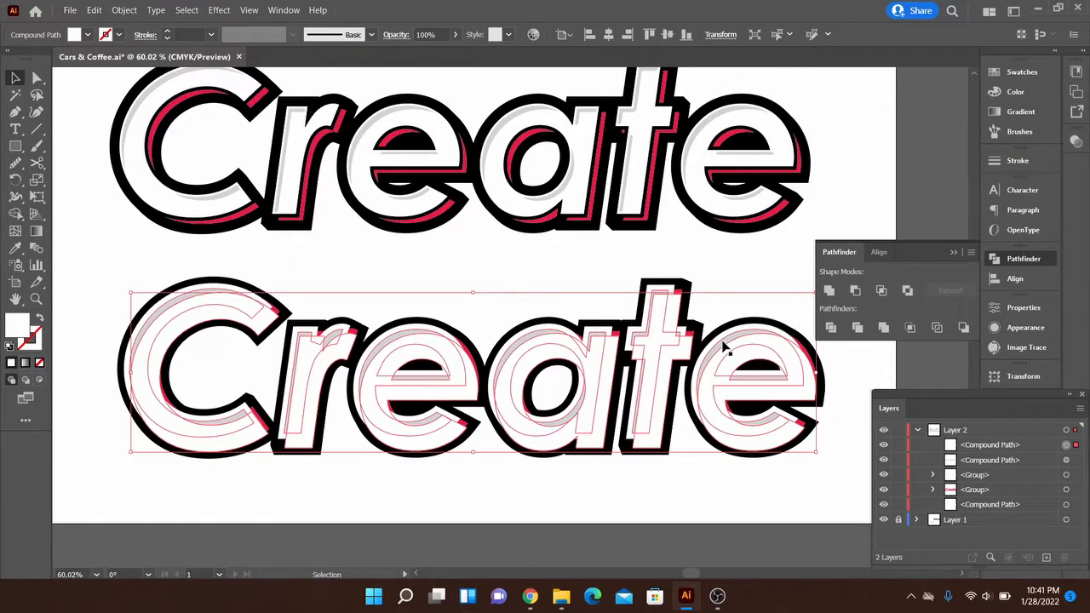
shift+click(1076, 461)
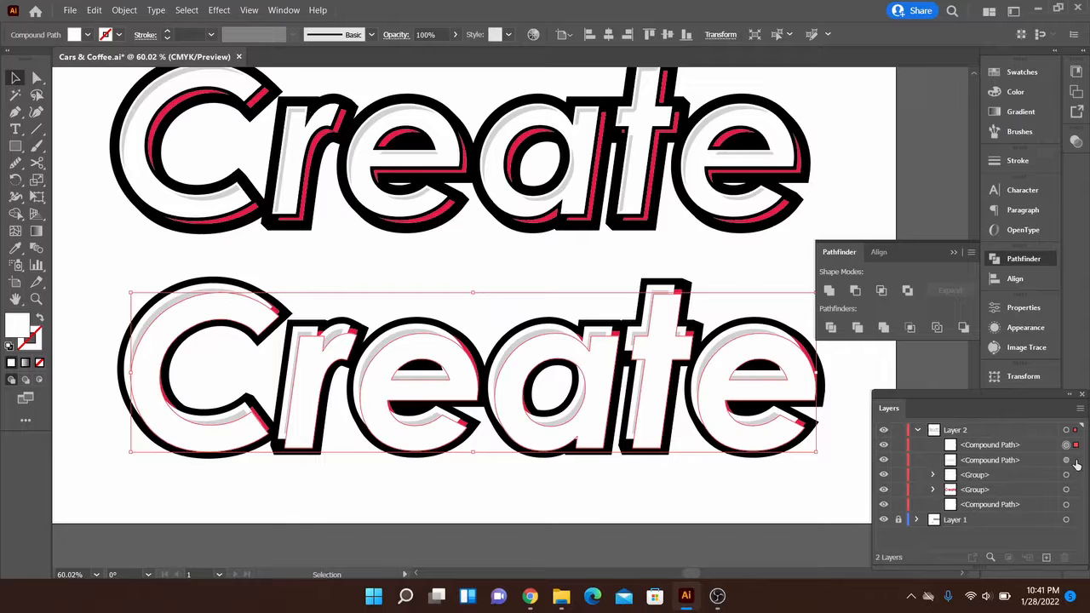
click(857, 294)
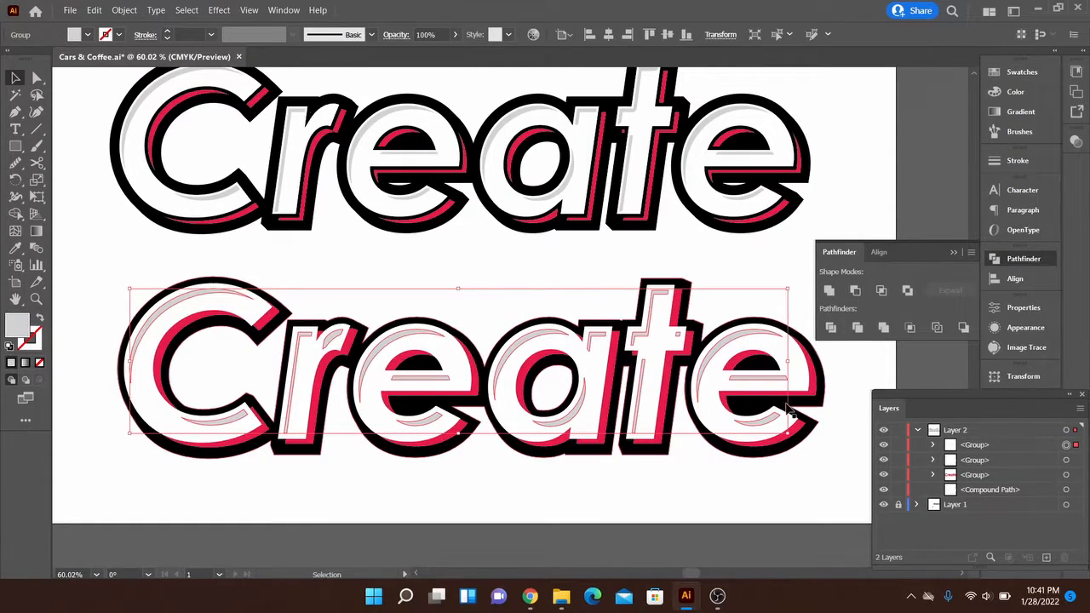
click(852, 360)
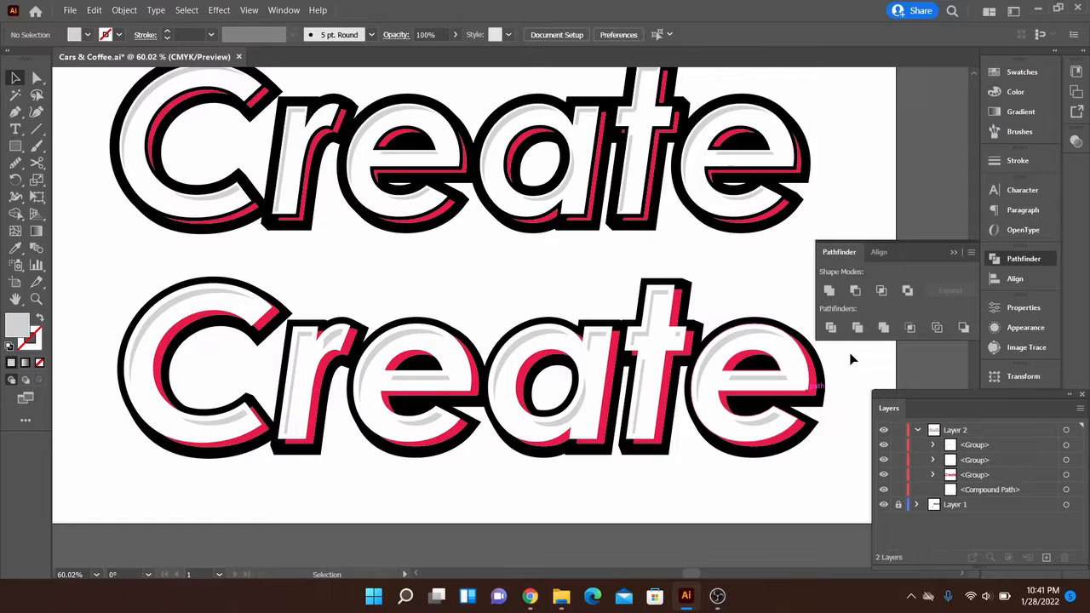
click(954, 254)
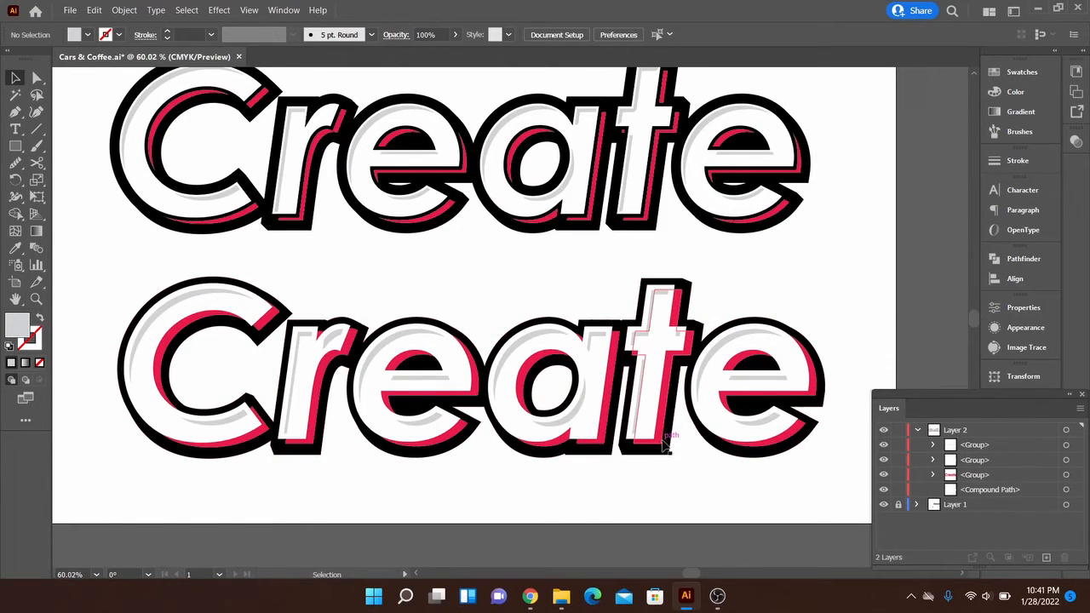
- Delete the small stray grey square on the crossbar of the "t" in the lower "Create"
key(space)
drag(672, 432, 724, 437)
key(z)
drag(733, 337, 819, 358)
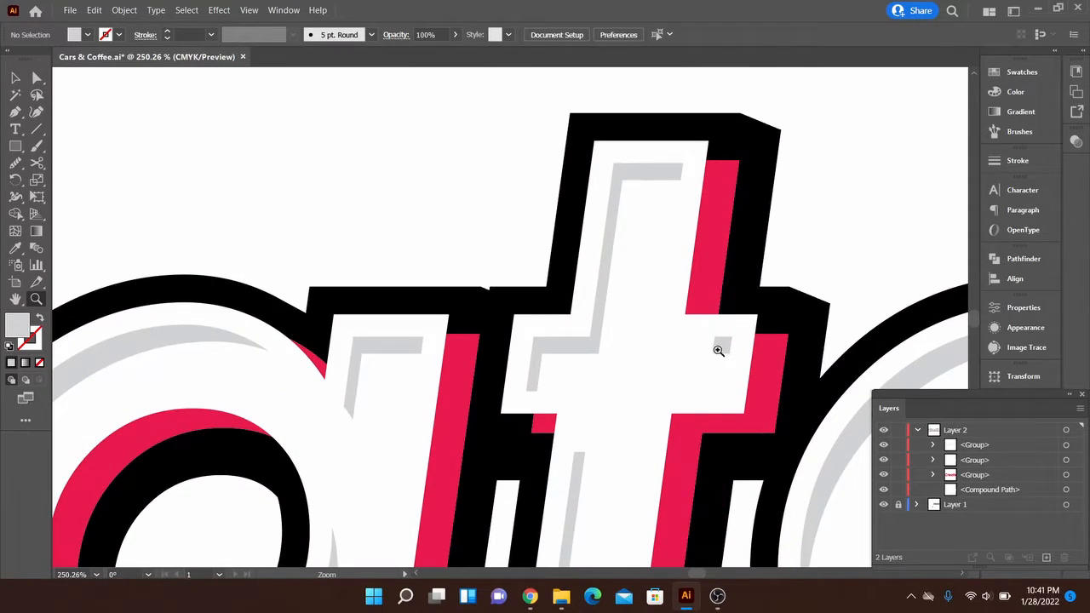
key(v)
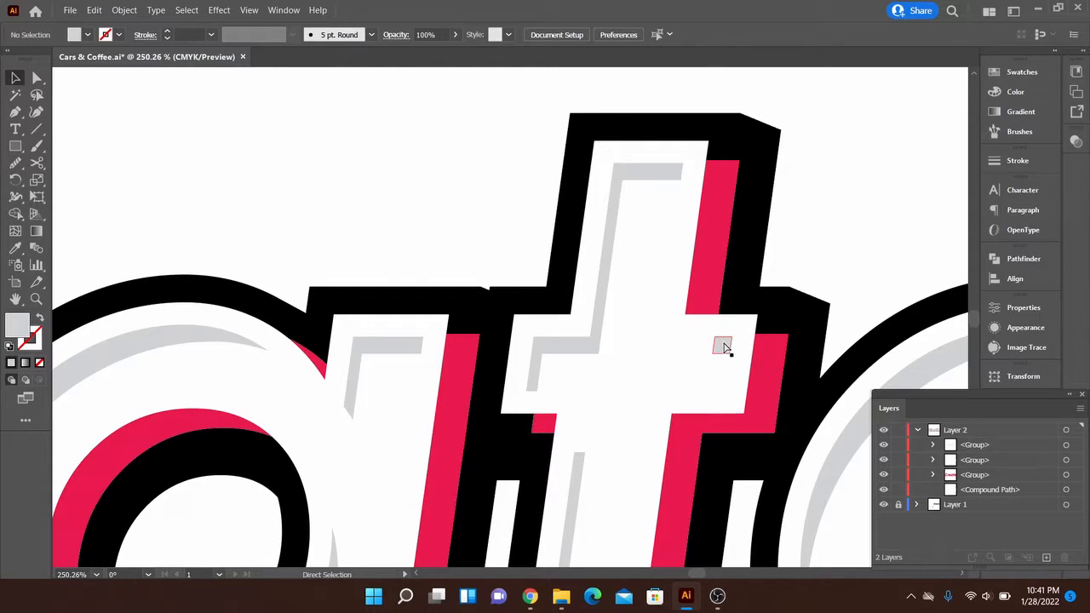
click(722, 346)
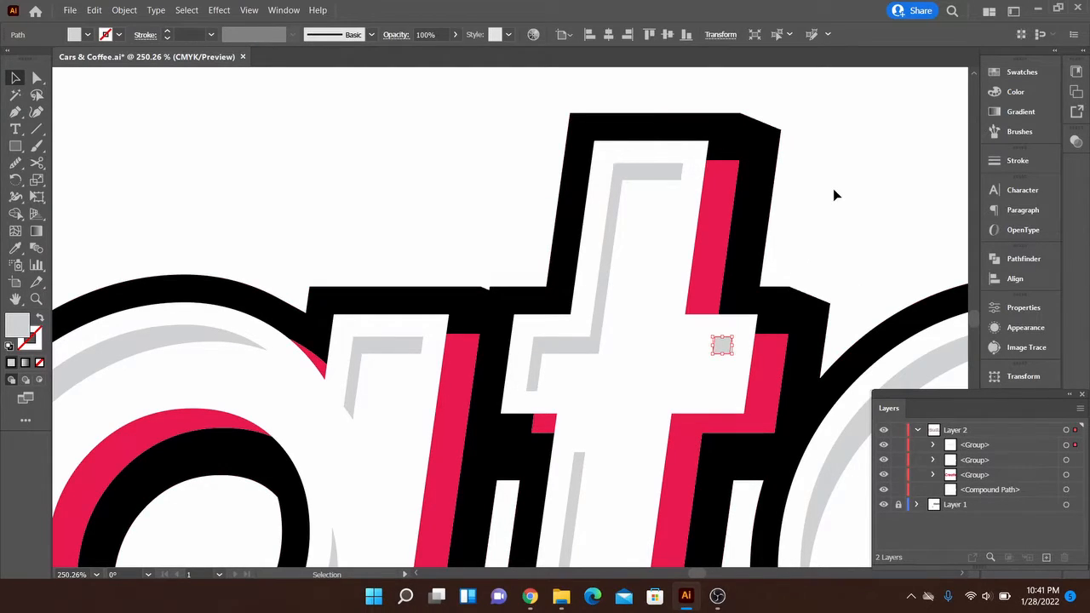
key(Delete)
- Select the white lettering group of the lower "Create" and give it a black stroke
key(z)
drag(742, 325, 554, 352)
key(space)
mouse_move(565, 352)
mouse_down()
mouse_move(632, 332)
mouse_move(550, 340)
mouse_up()
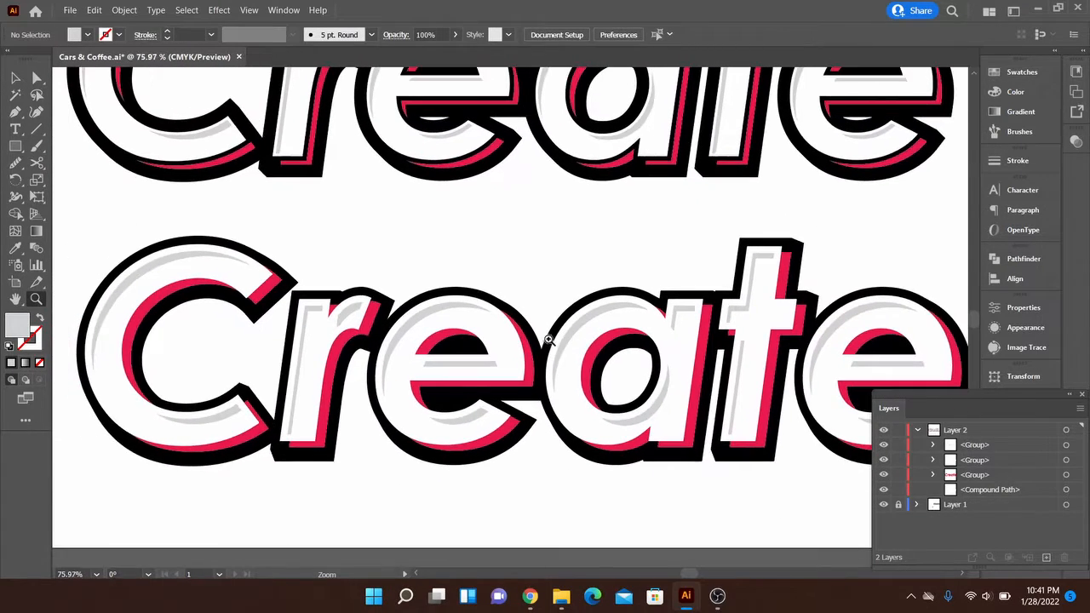
key(v)
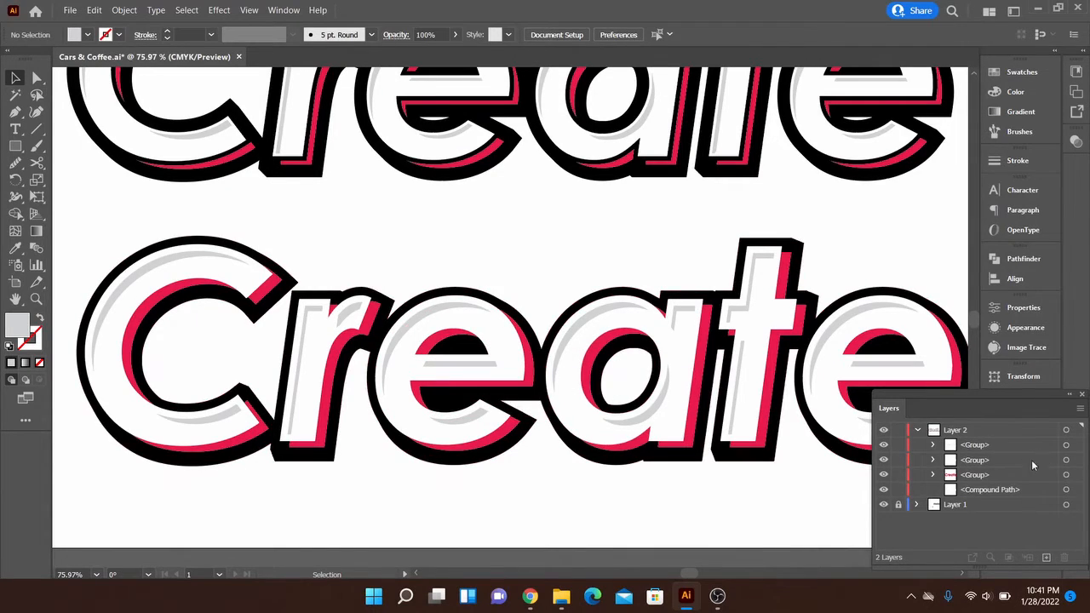
click(492, 434)
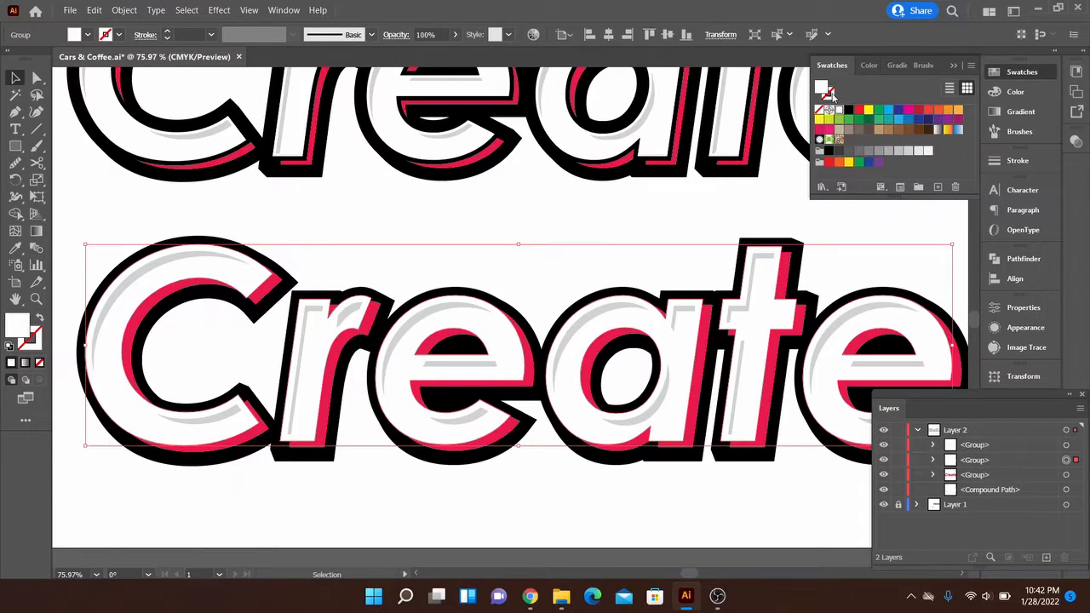
click(833, 96)
click(848, 109)
- Set the stroke weight of the white lettering group to 9 pt
click(1018, 160)
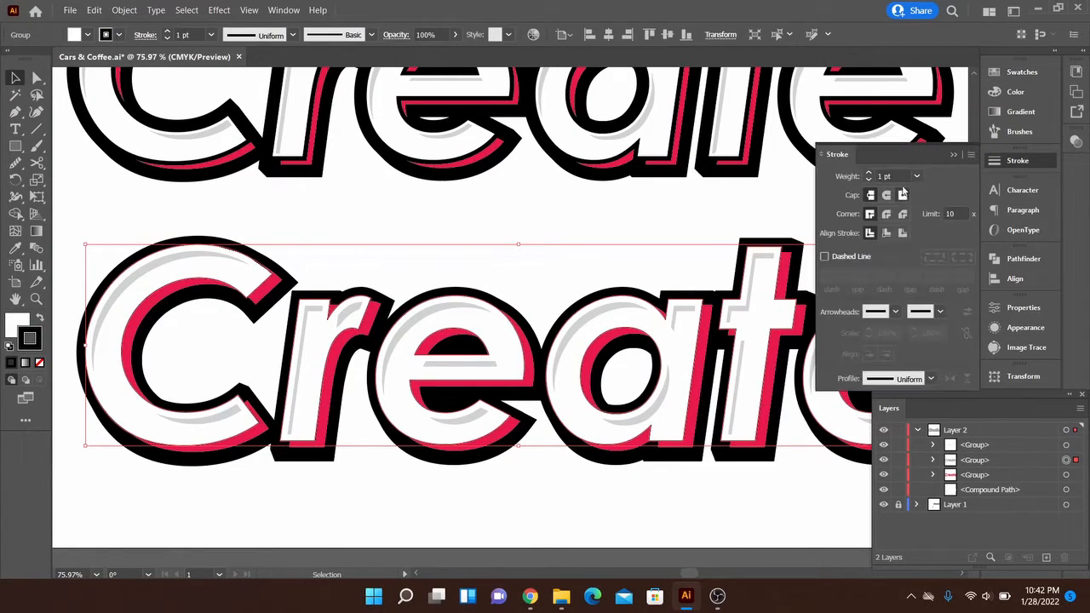
double_click(889, 176)
text(10)
key(Return)
text(6)
key(Return)
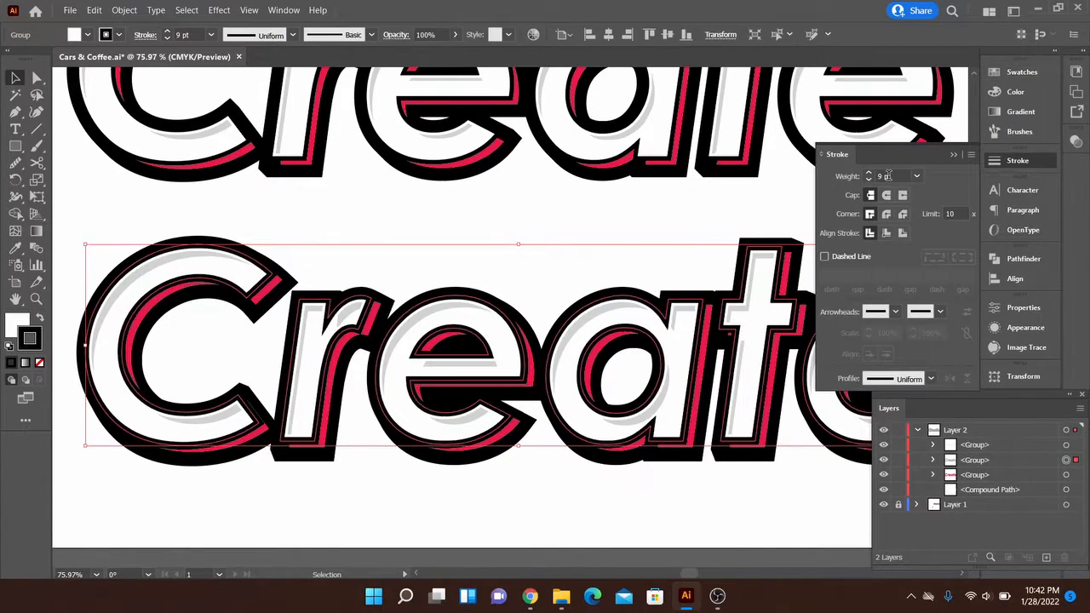